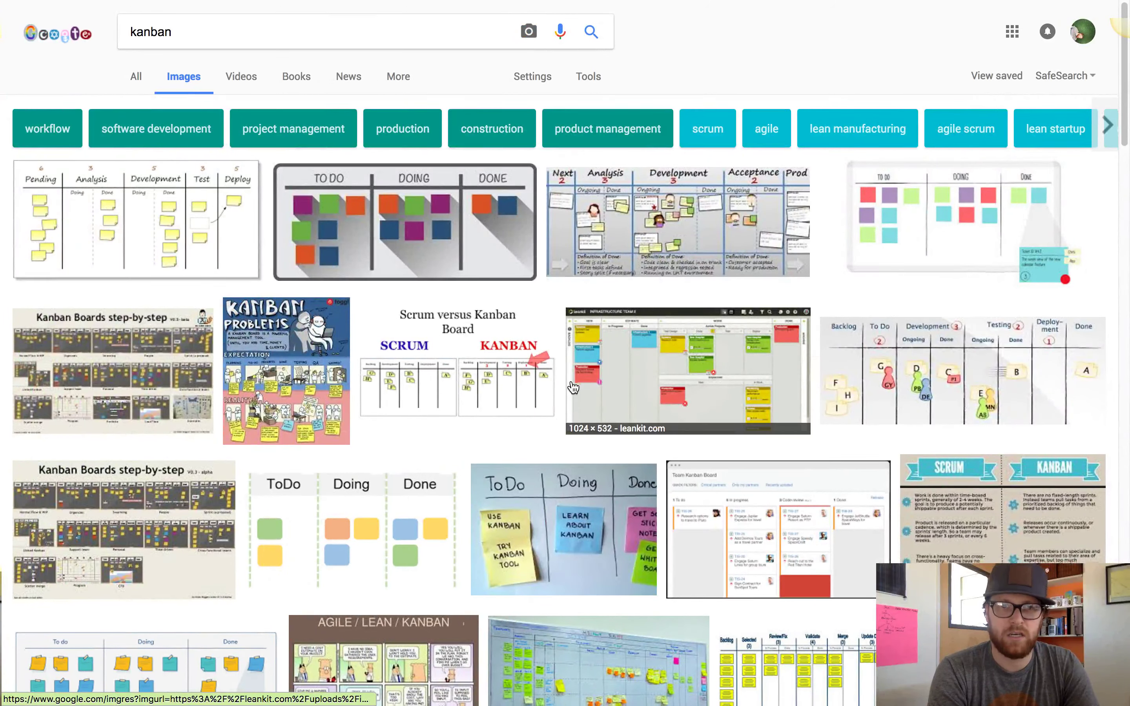
# Browse the kanban image results and preview the simple ToDo, Doing, Done board picture from digite.com
pyautogui.scroll(-6, 572, 366)
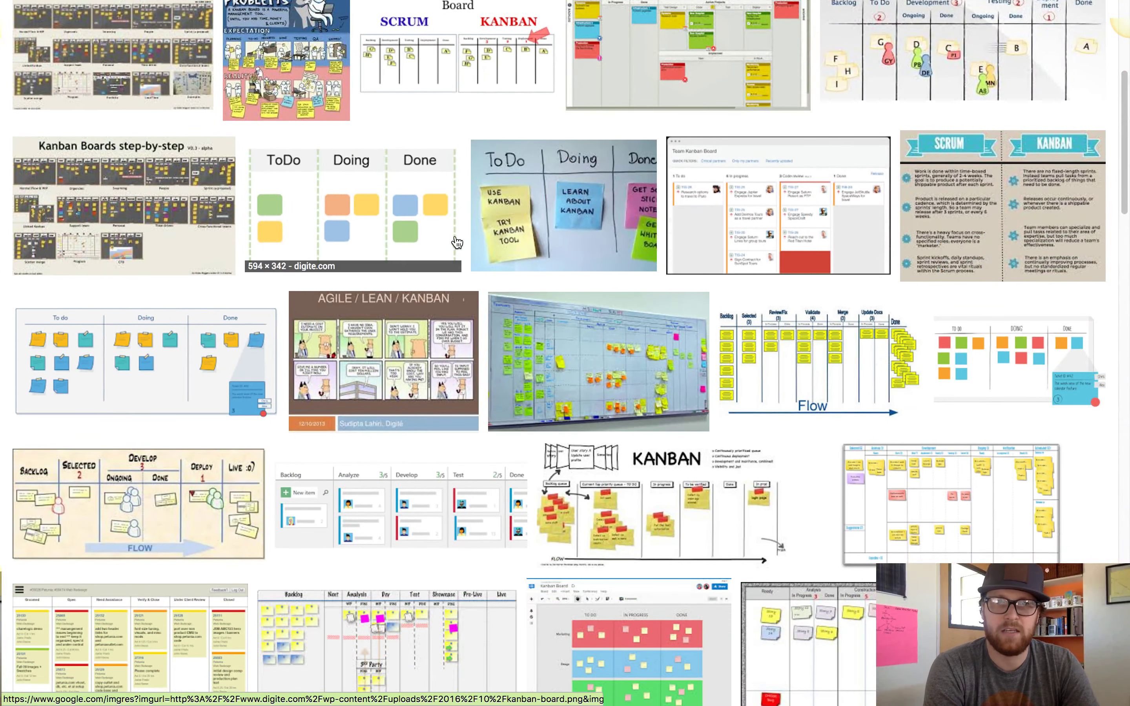
pyautogui.click(454, 240)
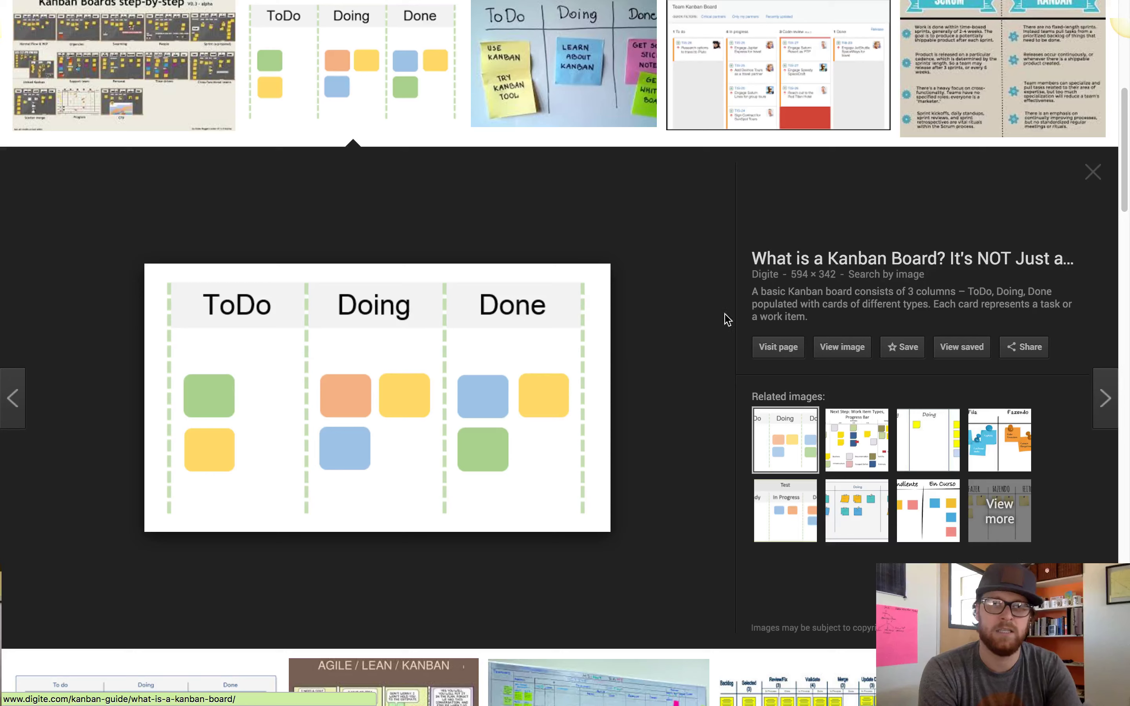
pyautogui.click(584, 70)
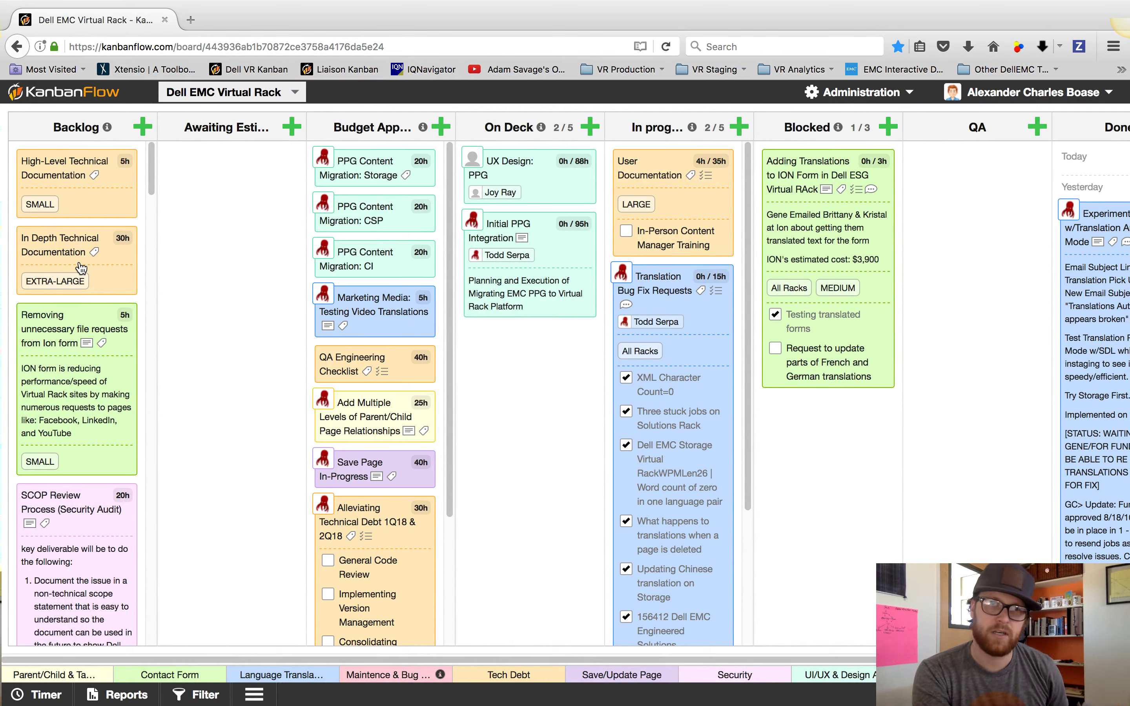
# Look through all the task cards in the Backlog column of the Dell EMC Virtual Rack board in KanbanFlow
pyautogui.scroll(-15, 80, 268)
pyautogui.scroll(15, 81, 267)
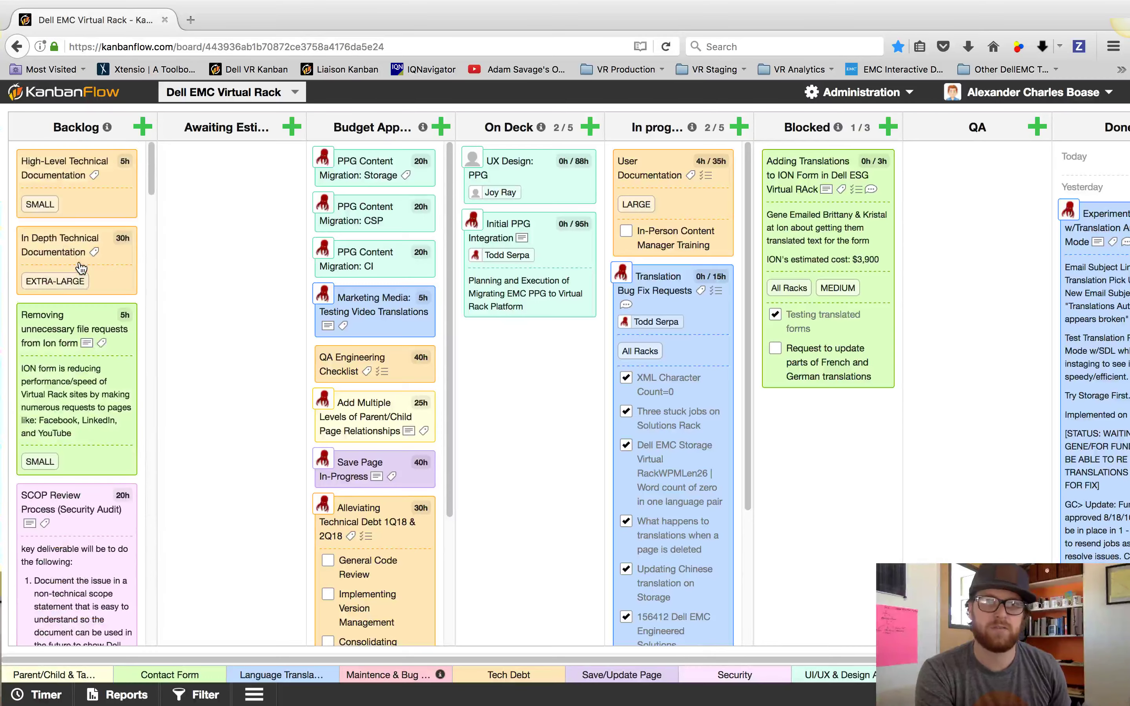
pyautogui.scroll(-15, 81, 268)
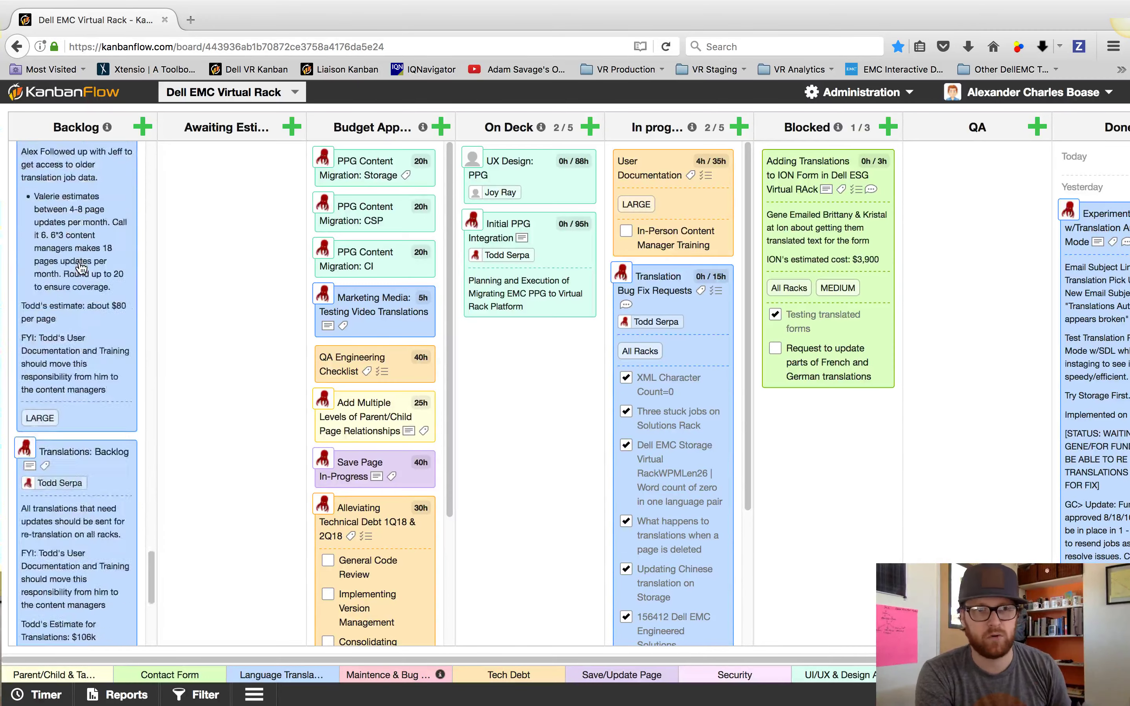
pyautogui.scroll(15, 80, 267)
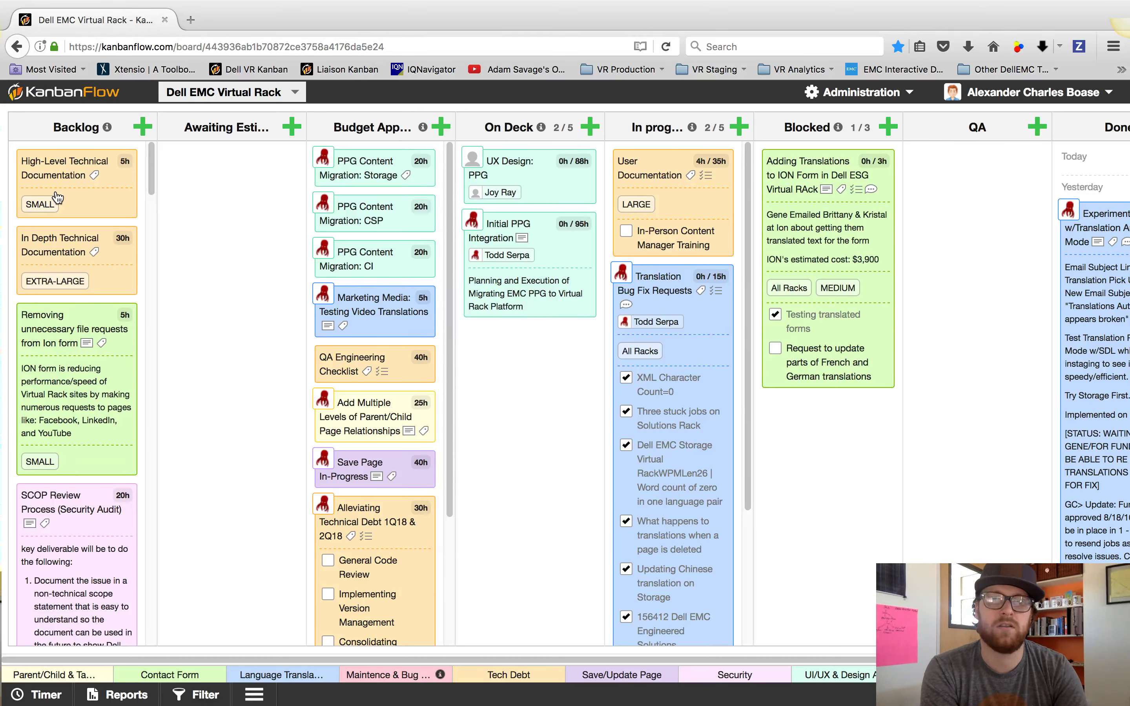
# Move the High-Level Technical Documentation card from Backlog to Awaiting Estimate Approval and back to the head of Backlog
pyautogui.moveTo(53, 176); pyautogui.dragTo(248, 150)
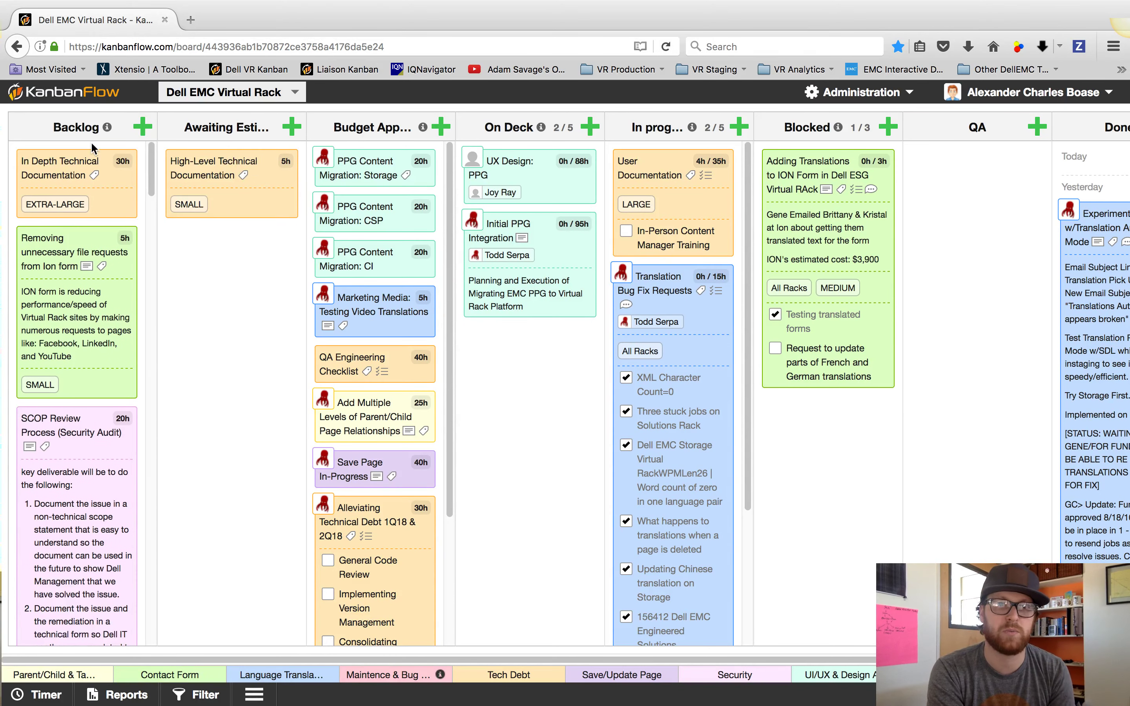
pyautogui.moveTo(211, 181); pyautogui.dragTo(68, 171)
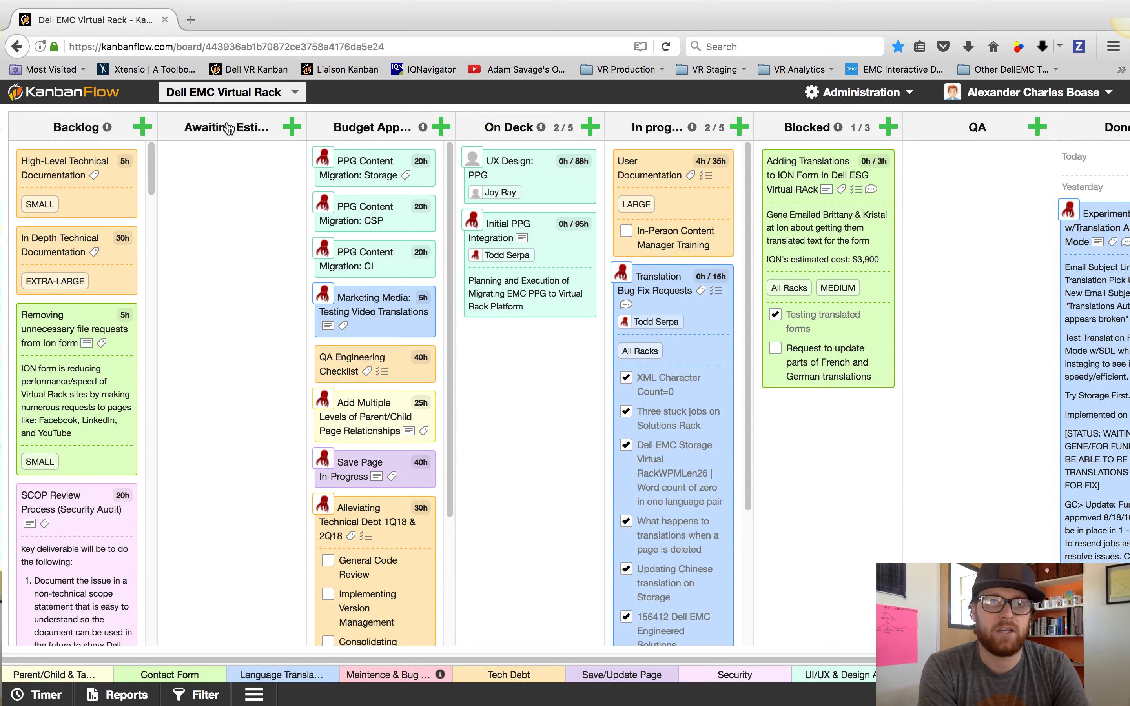
# Review the Budget Approved cards and view the general details of the Alleviating Technical Debt 1Q18 & 2Q18 card
pyautogui.moveTo(422, 129)
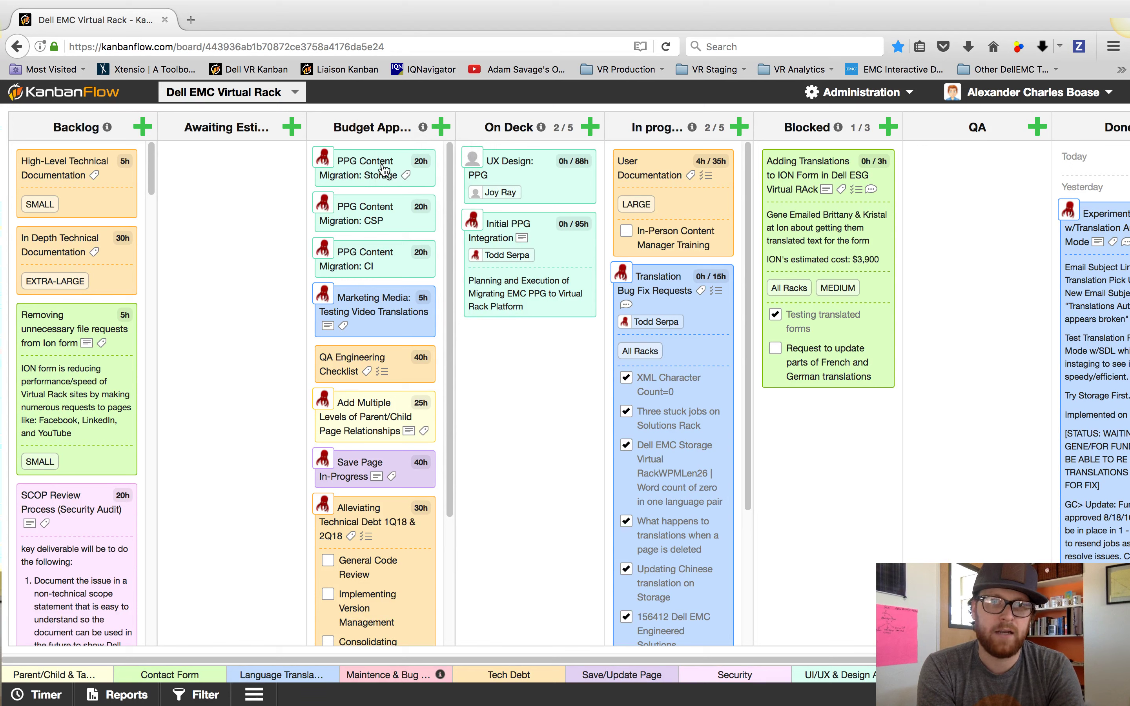
pyautogui.scroll(-5, 390, 190)
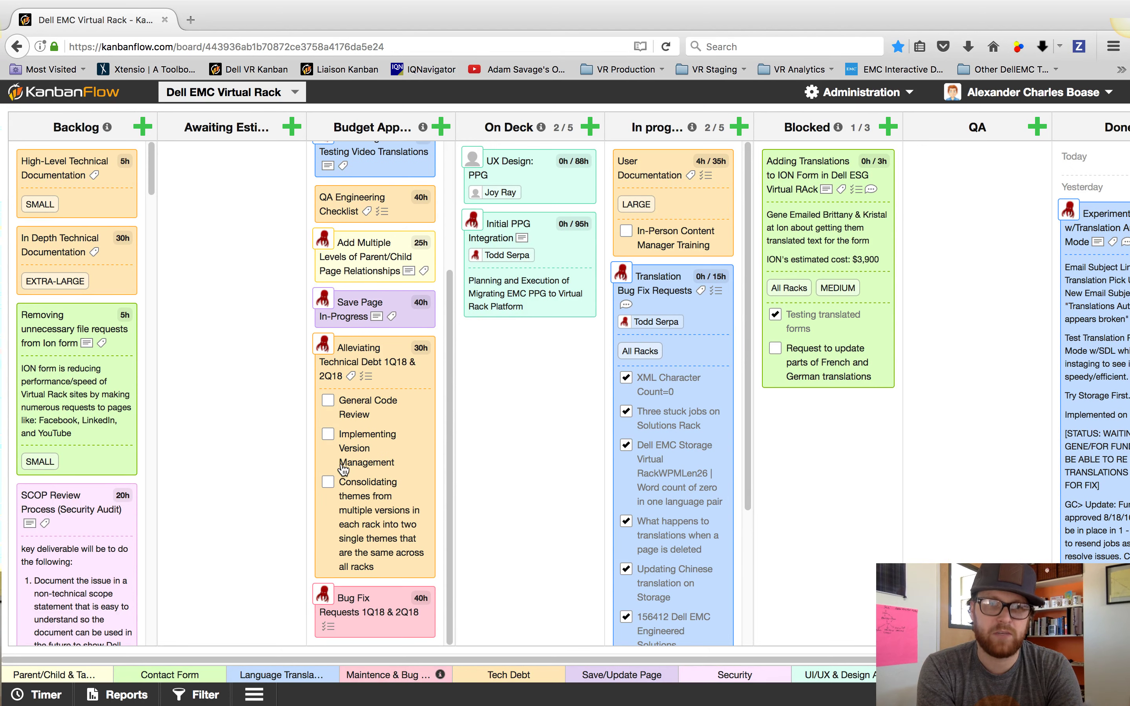
pyautogui.scroll(5, 339, 588)
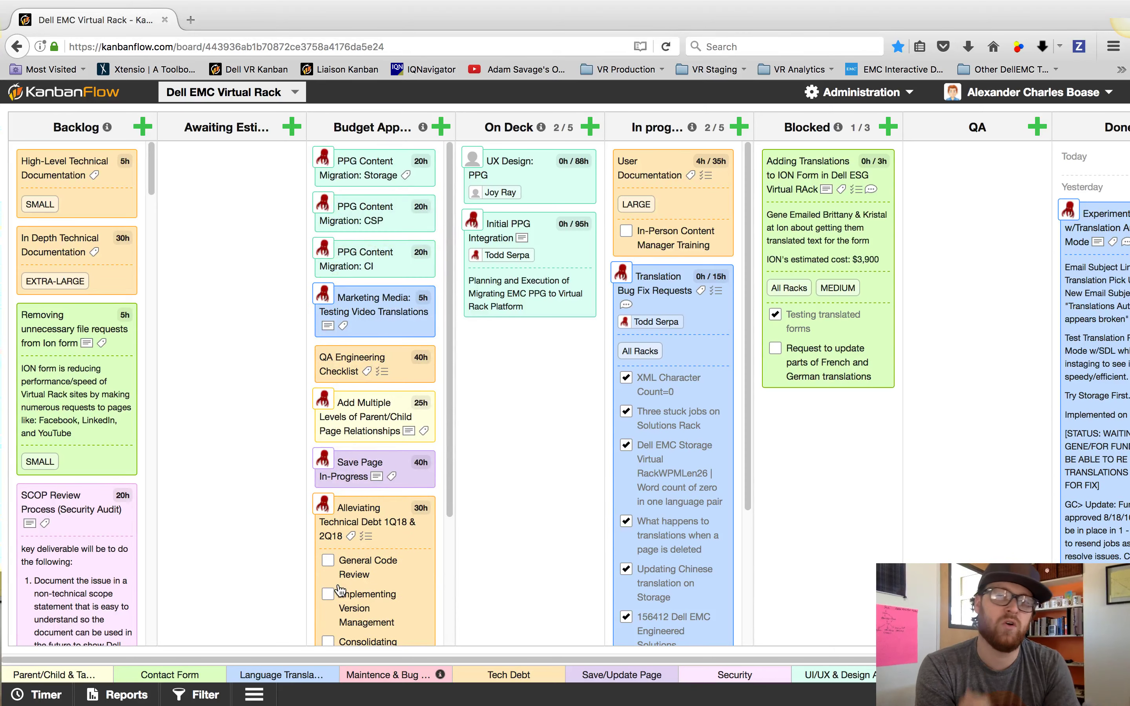
pyautogui.click(339, 589)
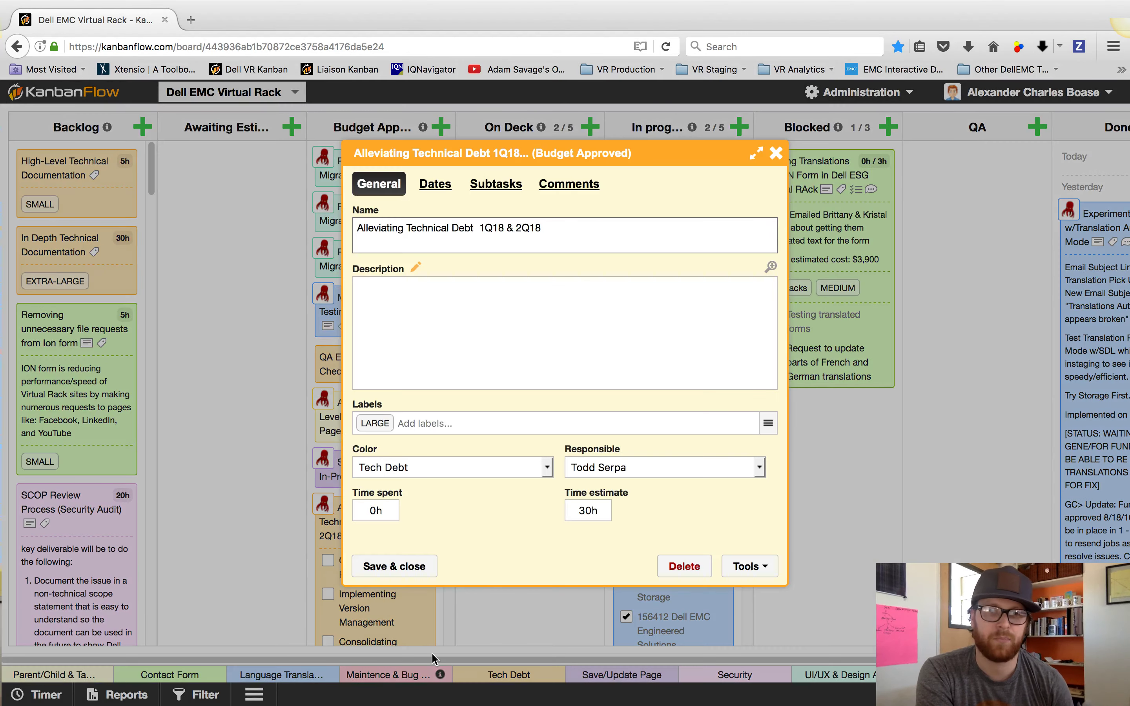
pyautogui.click(407, 574)
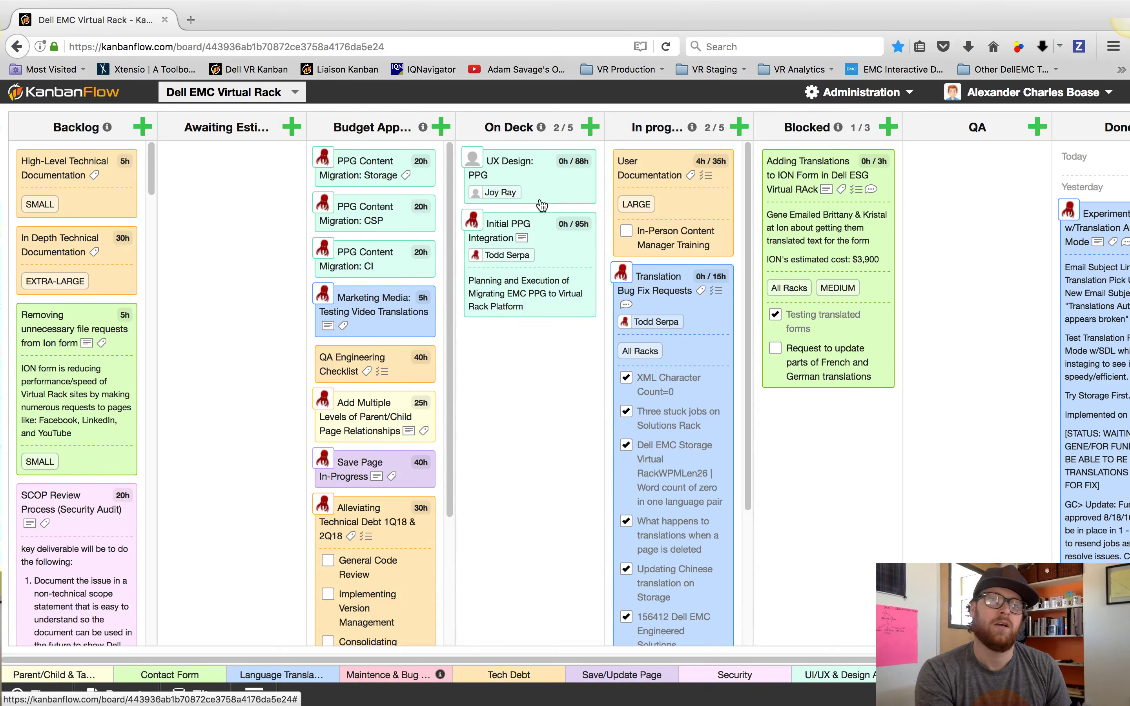
pyautogui.moveTo(367, 163); pyautogui.dragTo(401, 168)
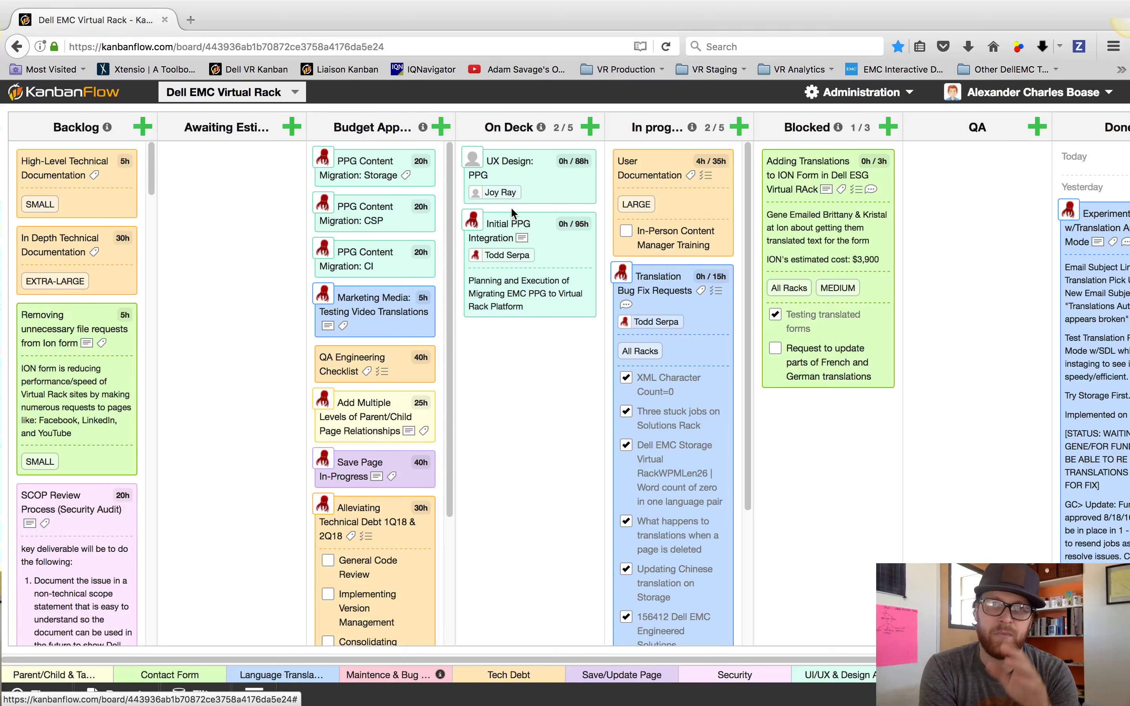
pyautogui.moveTo(536, 187); pyautogui.dragTo(686, 140)
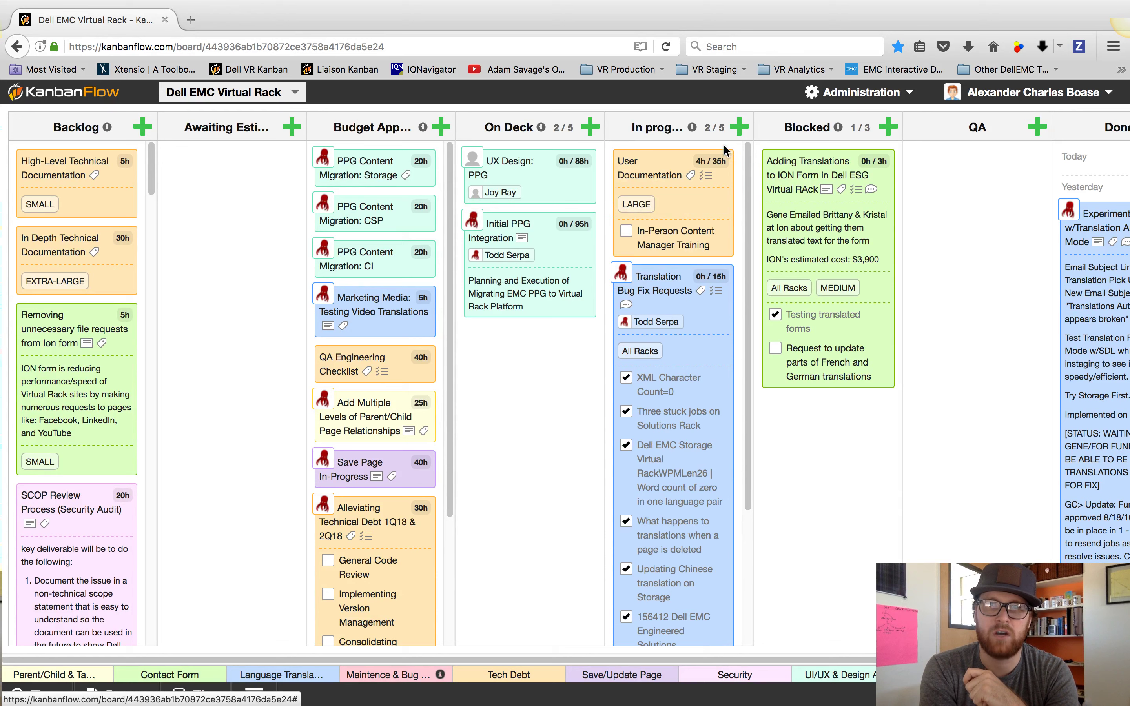
pyautogui.moveTo(693, 127)
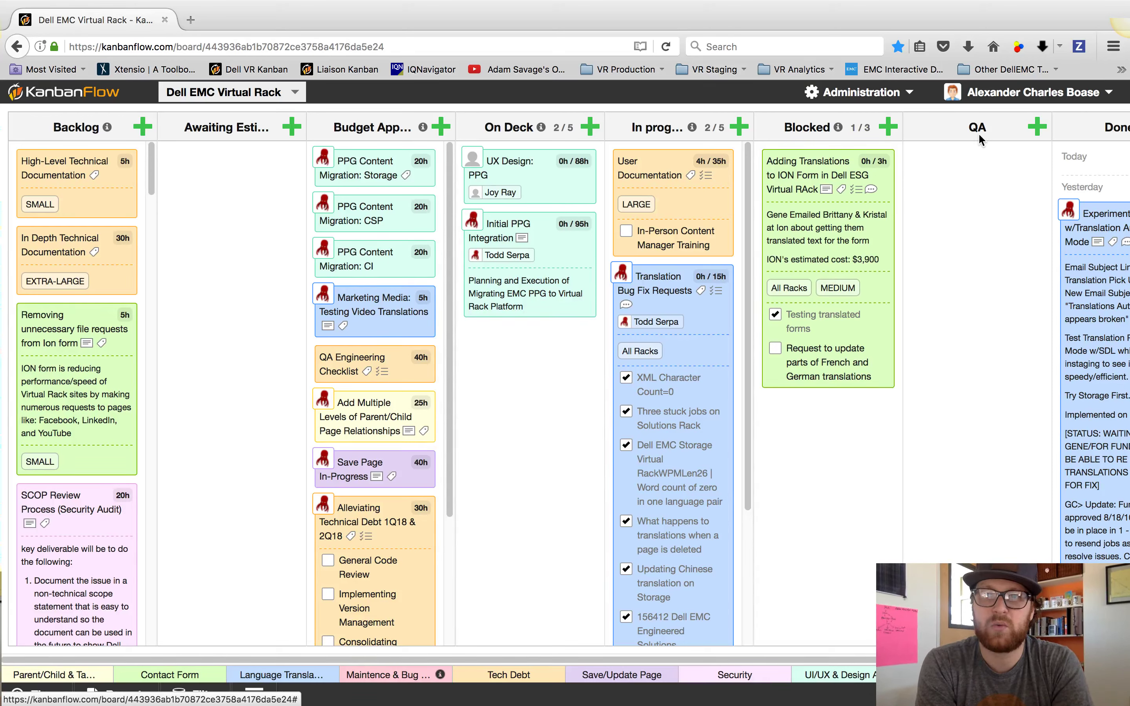
# Collapse the Awaiting Estimate Approval, QA, Done and Backlog columns, looking through the completed cards before collapsing Done
pyautogui.click(227, 127)
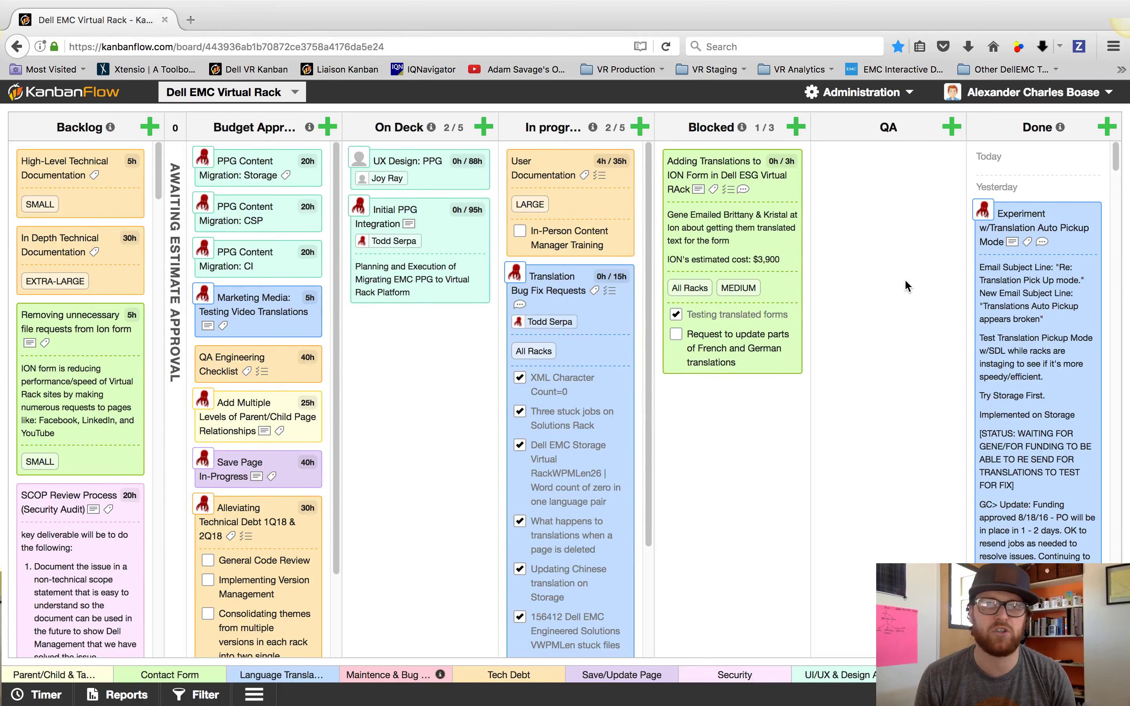
pyautogui.scroll(-10, 1019, 237)
pyautogui.scroll(10, 1020, 237)
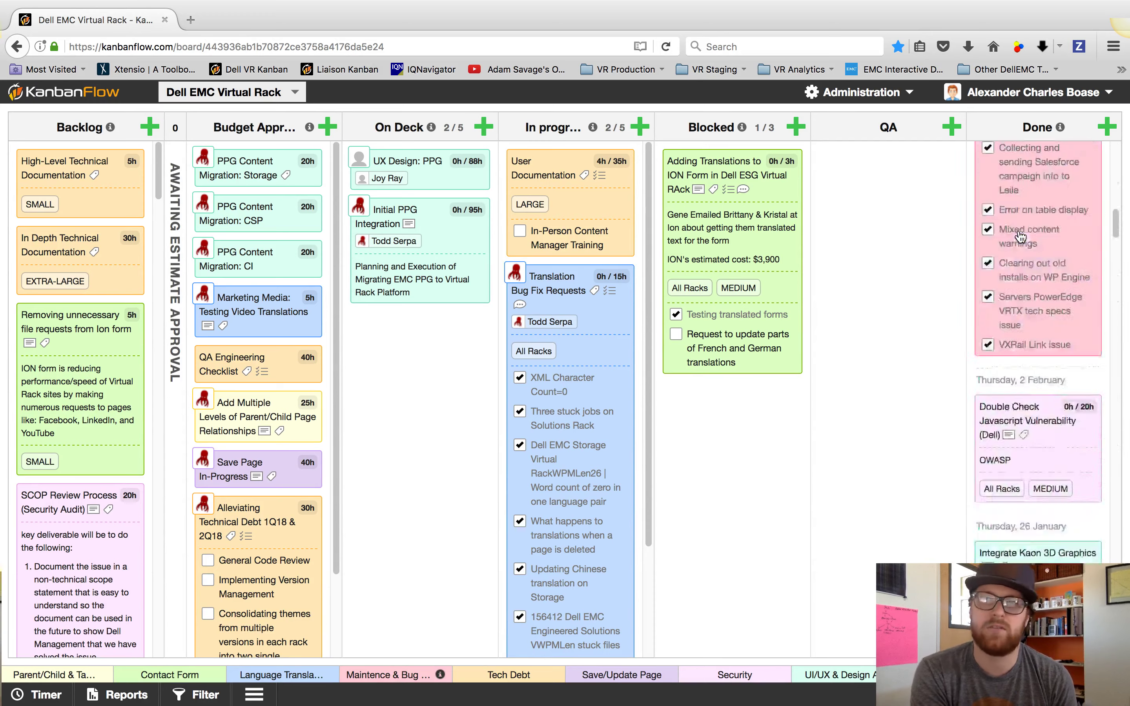
pyautogui.click(900, 135)
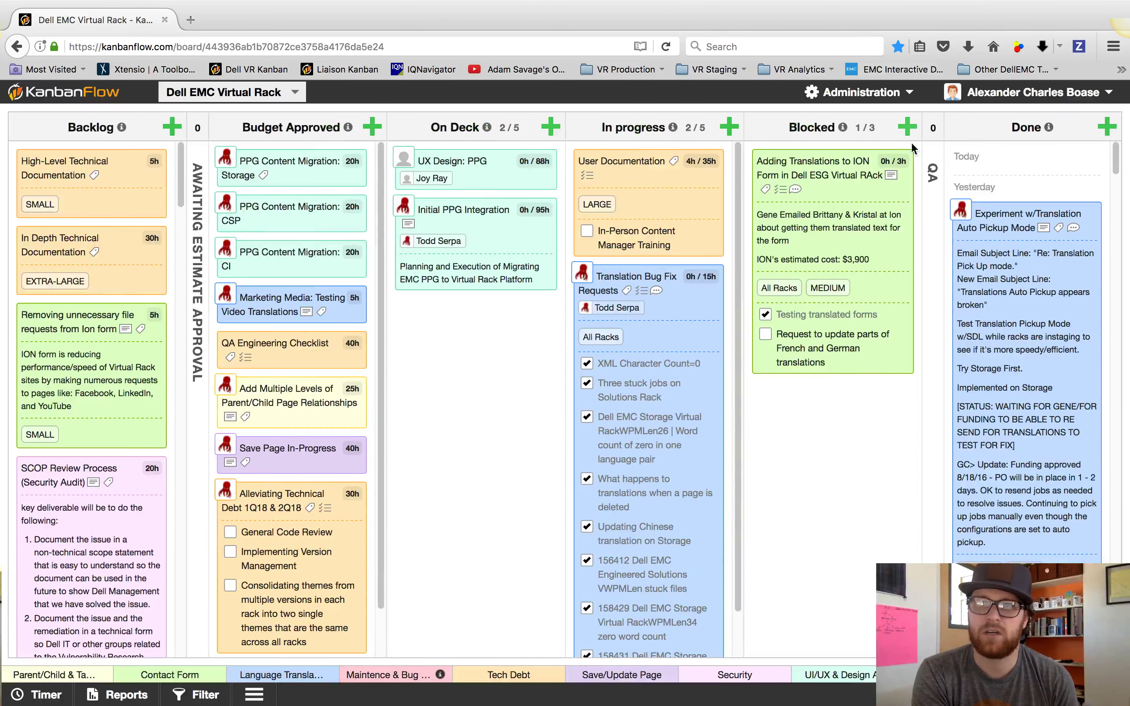
pyautogui.click(1030, 129)
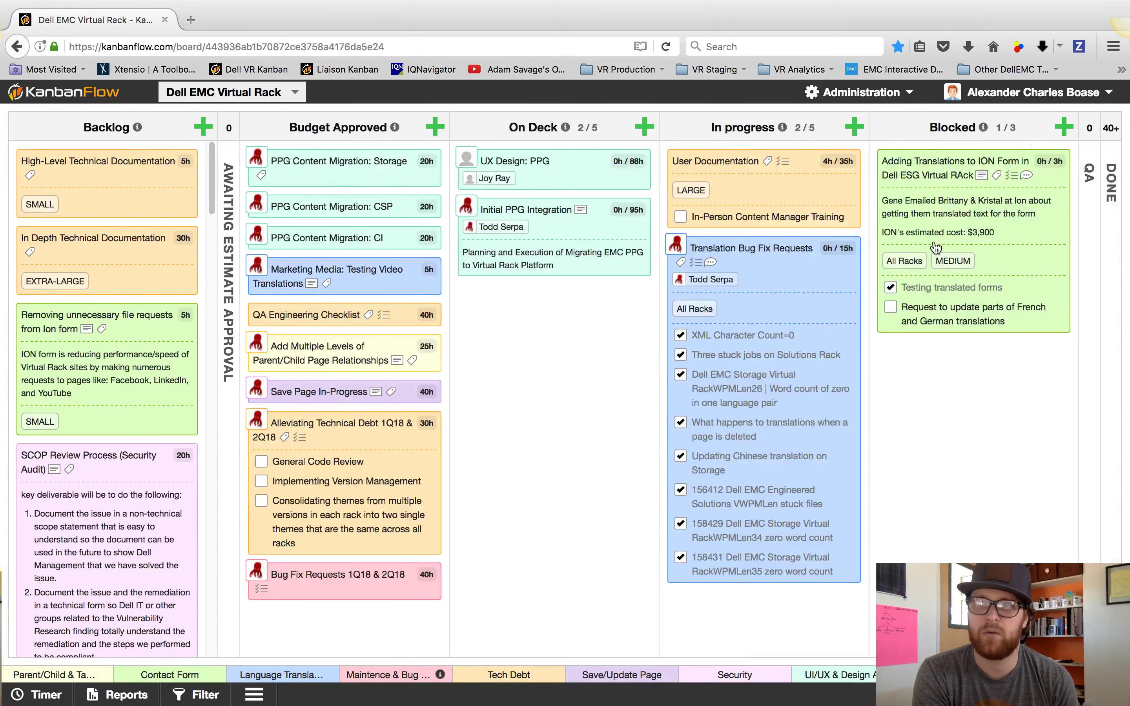
pyautogui.click(94, 127)
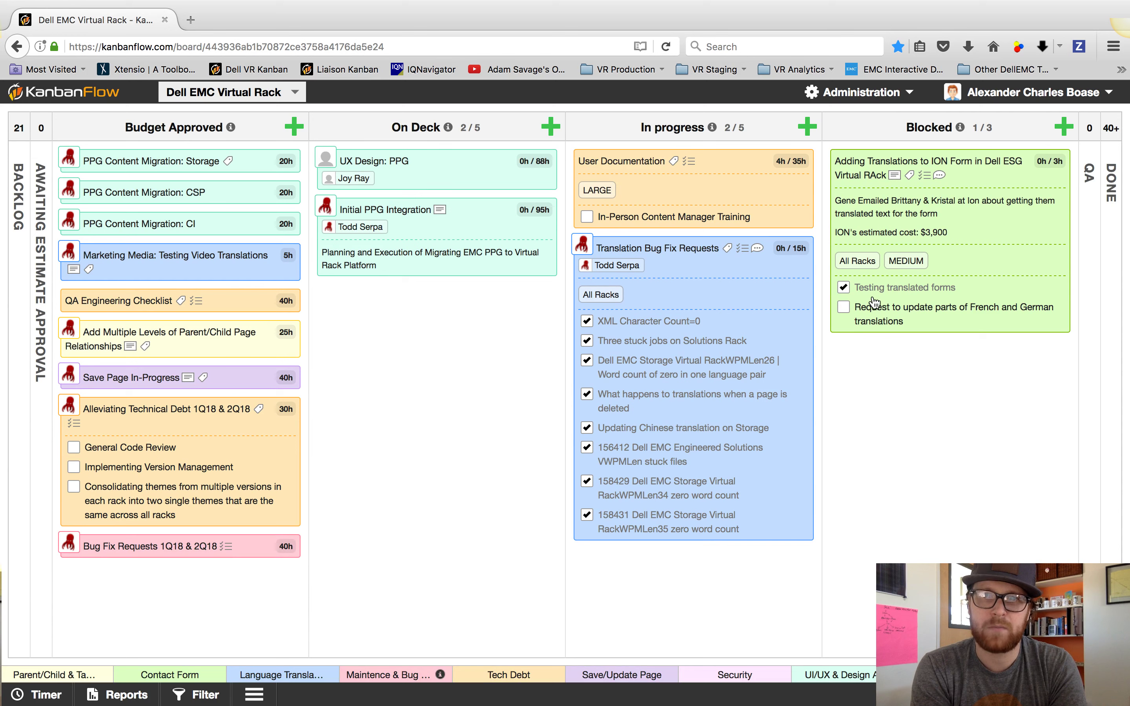
# Toggle the description and the labels of the blocked Adding Translations to ION Form card off and back on
pyautogui.click(896, 177)
pyautogui.click(895, 177)
pyautogui.click(895, 176)
pyautogui.click(896, 176)
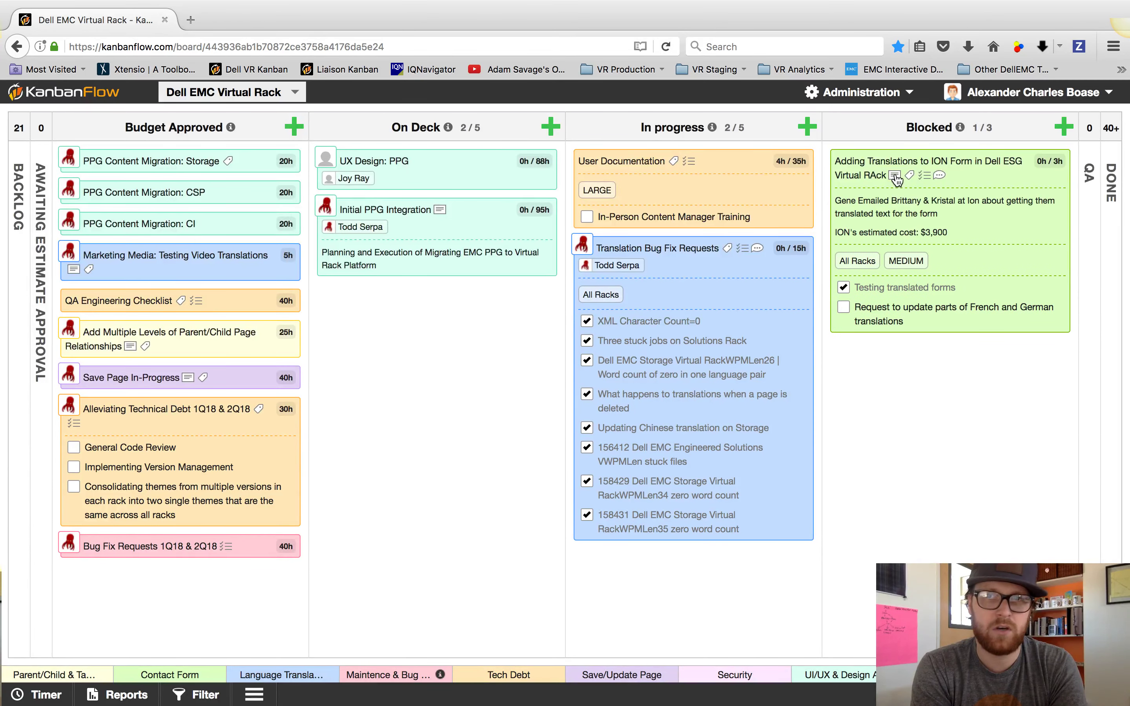
pyautogui.click(909, 176)
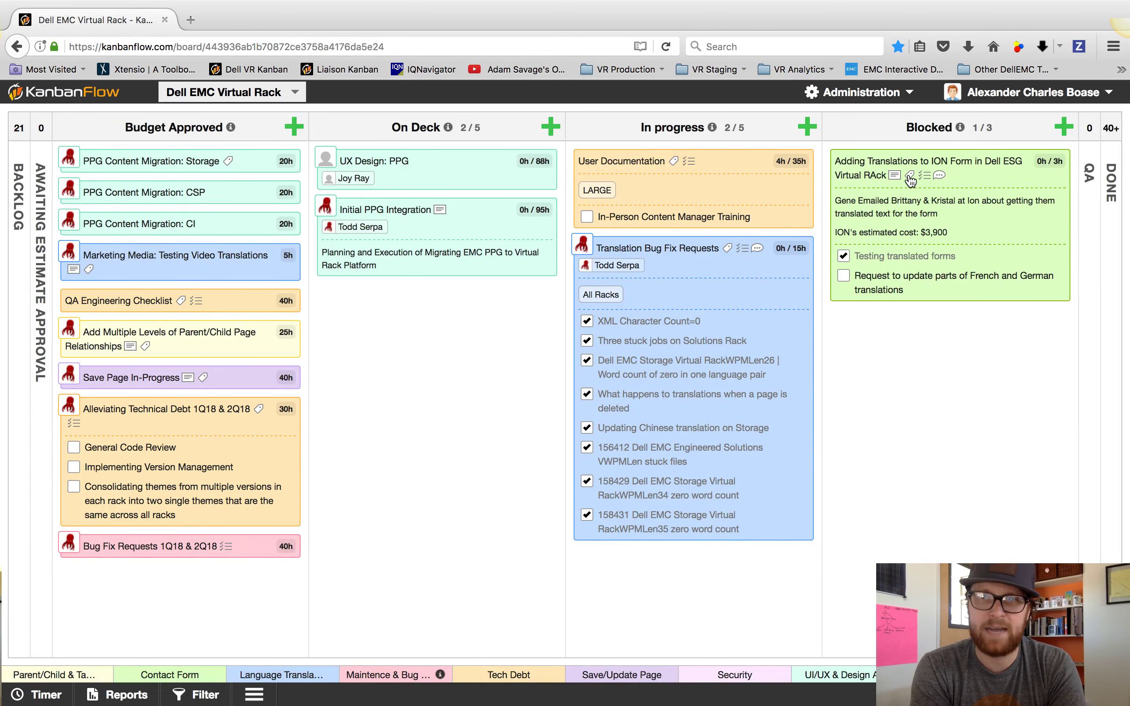
pyautogui.click(909, 176)
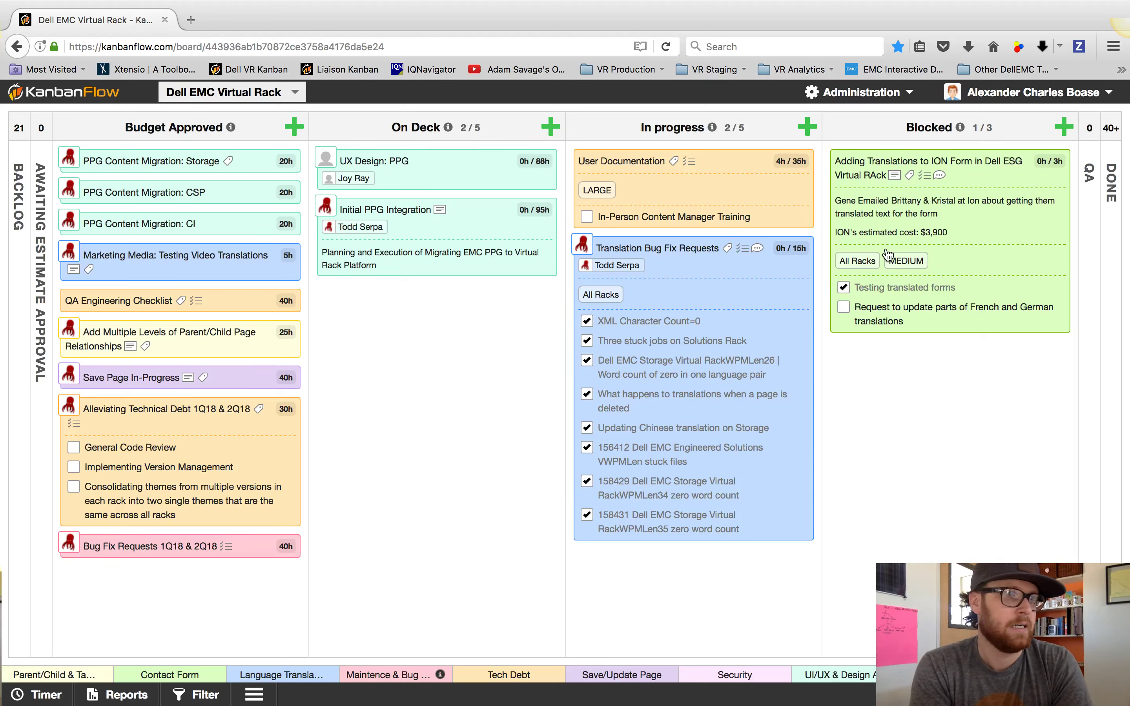
# Hide the subtasks on the blocked Adding Translations to ION Form card
pyautogui.click(928, 180)
pyautogui.click(928, 179)
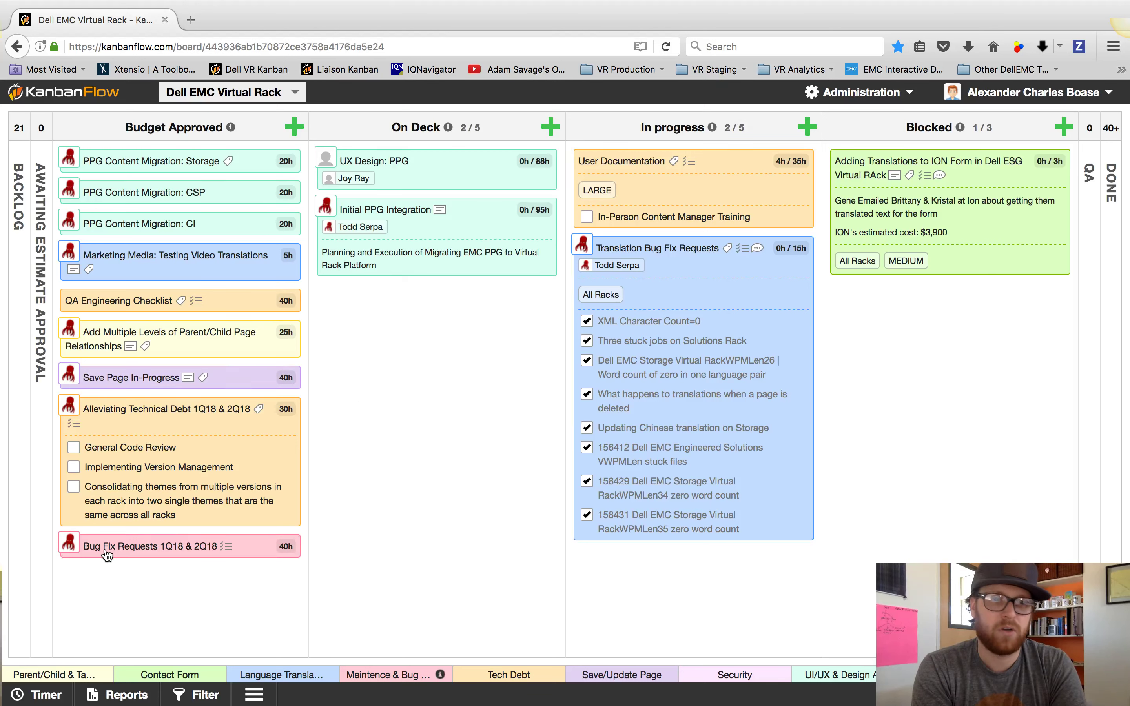
# Show and hide the subtasks of the Bug Fix Requests 1Q18 & 2Q18 card, and toggle those of Translation Bug Fix Requests off and on
pyautogui.click(226, 547)
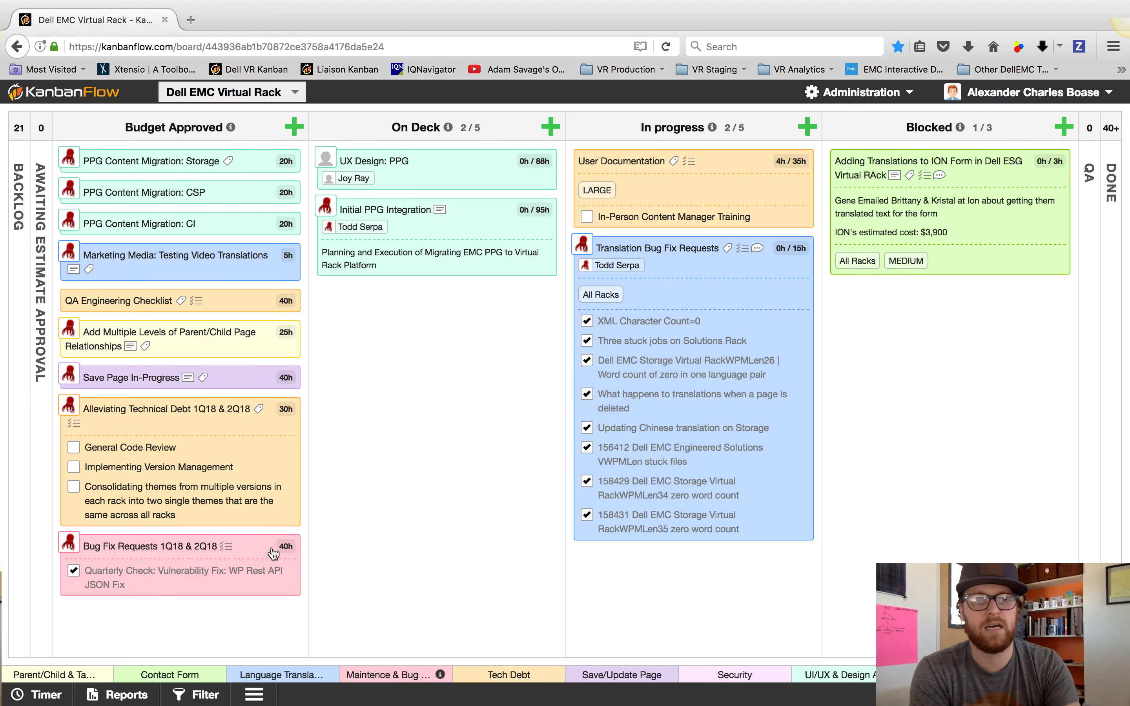
pyautogui.click(226, 547)
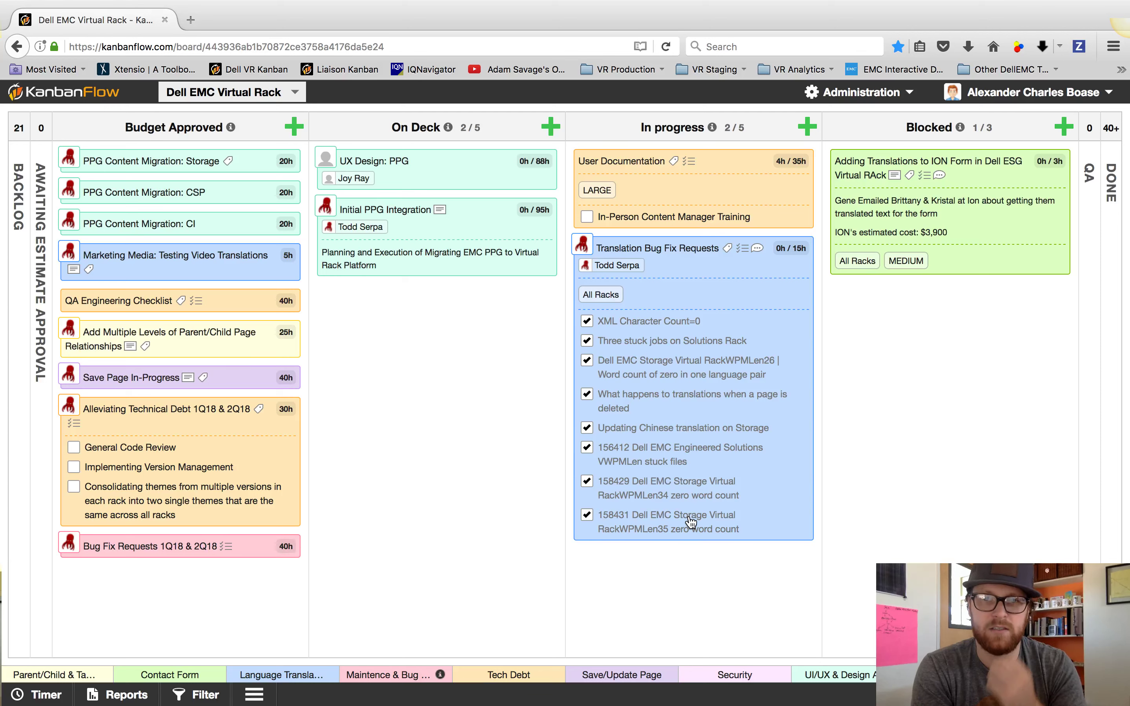
pyautogui.click(742, 250)
pyautogui.click(742, 250)
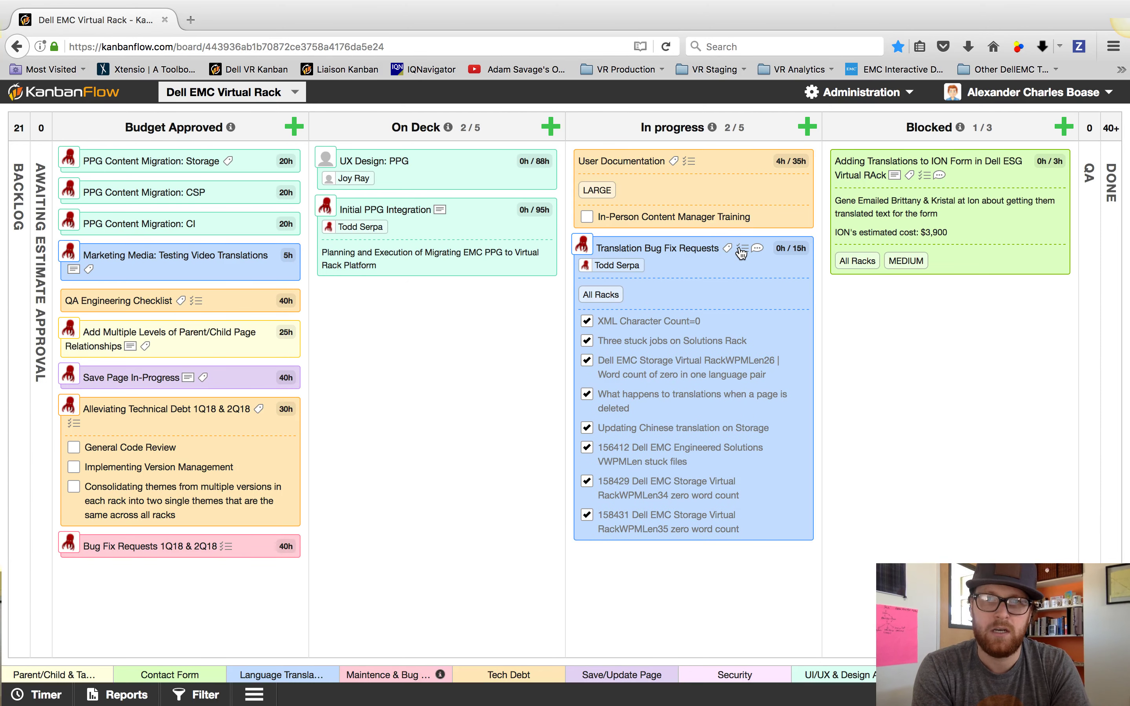
# Draft a comment mentioning a teammate on the blocked Adding Translations to ION Form card, and discard it before closing the card
pyautogui.click(939, 176)
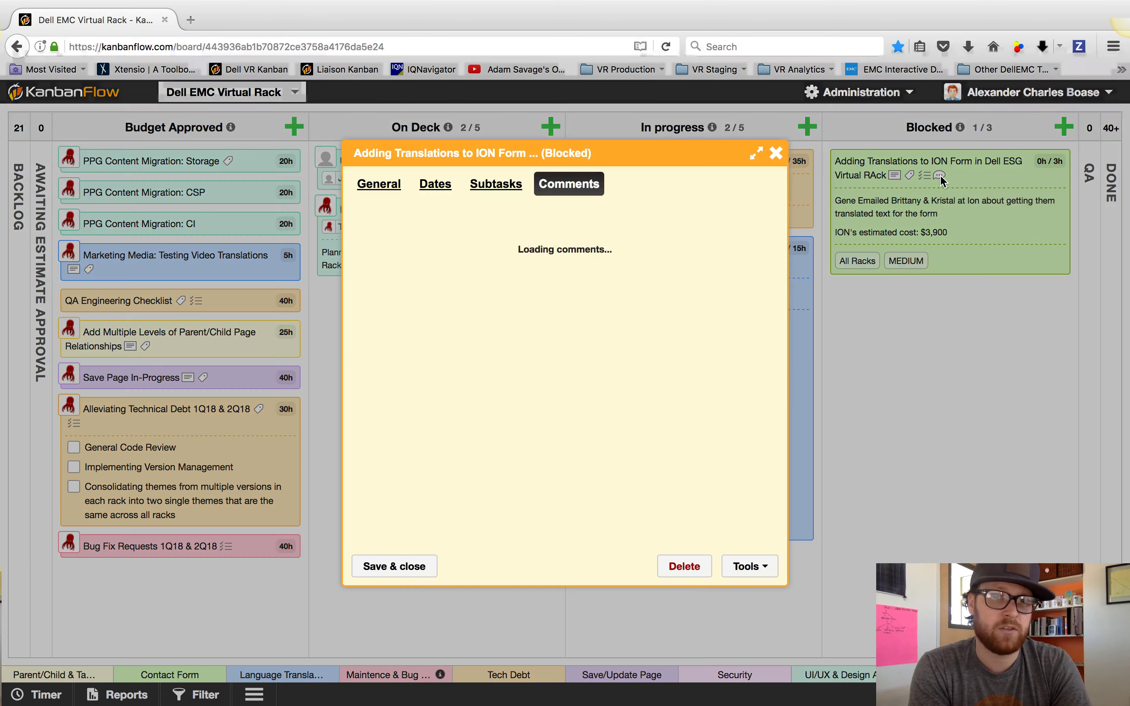
pyautogui.click(431, 408)
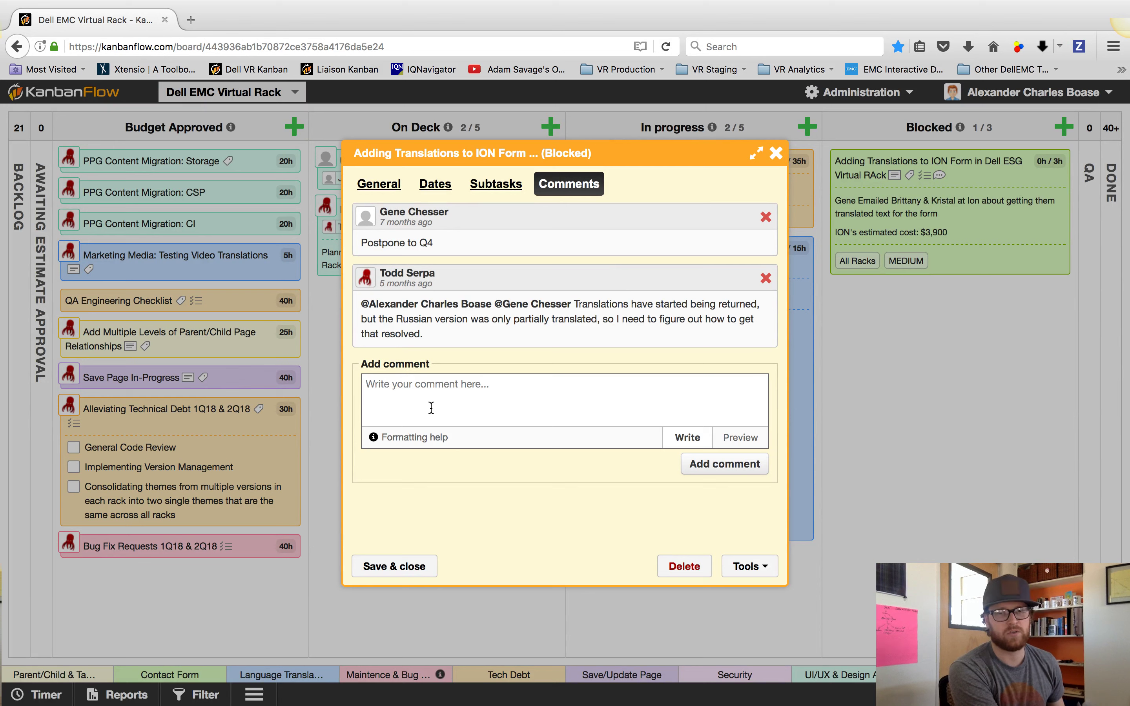
pyautogui.write('hey @j')
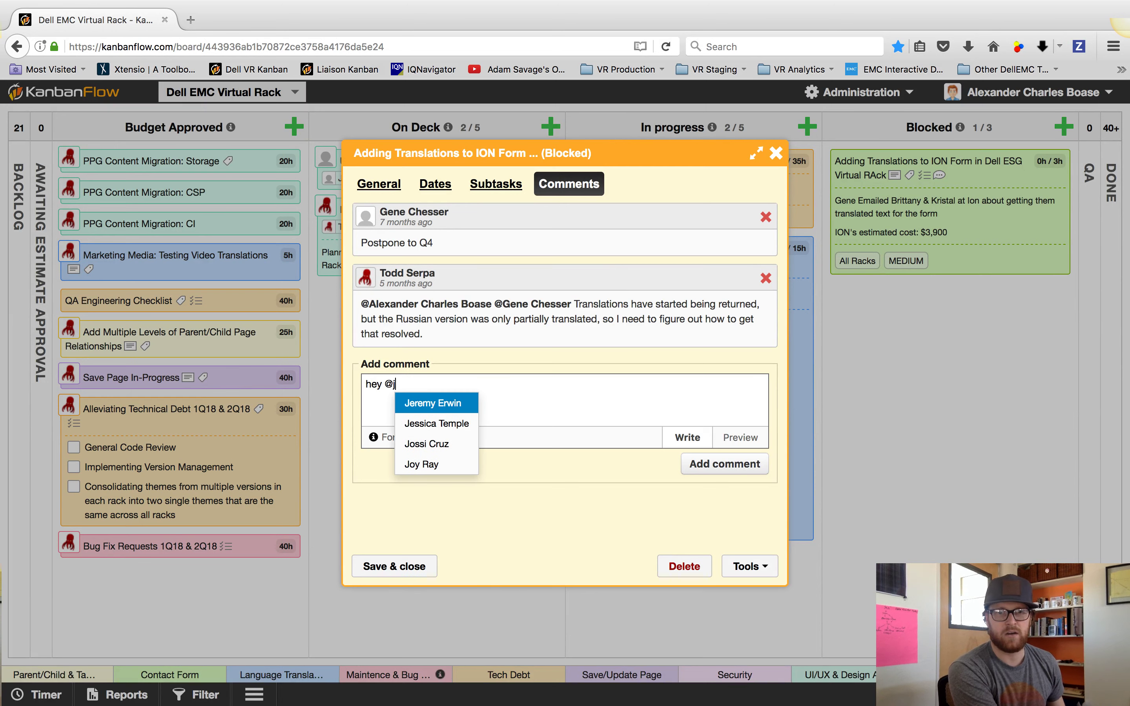
pyautogui.press('Return')
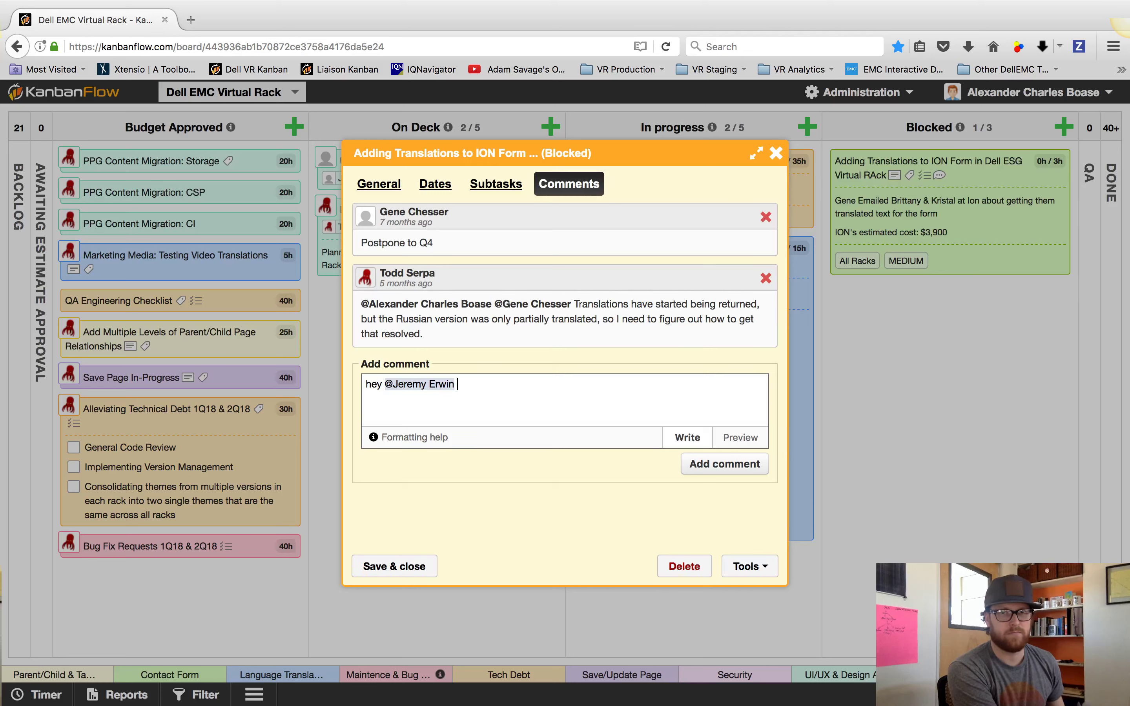
pyautogui.write('saoifjsdoifjdspflasjfposdiajfpaosdif jfpoi')
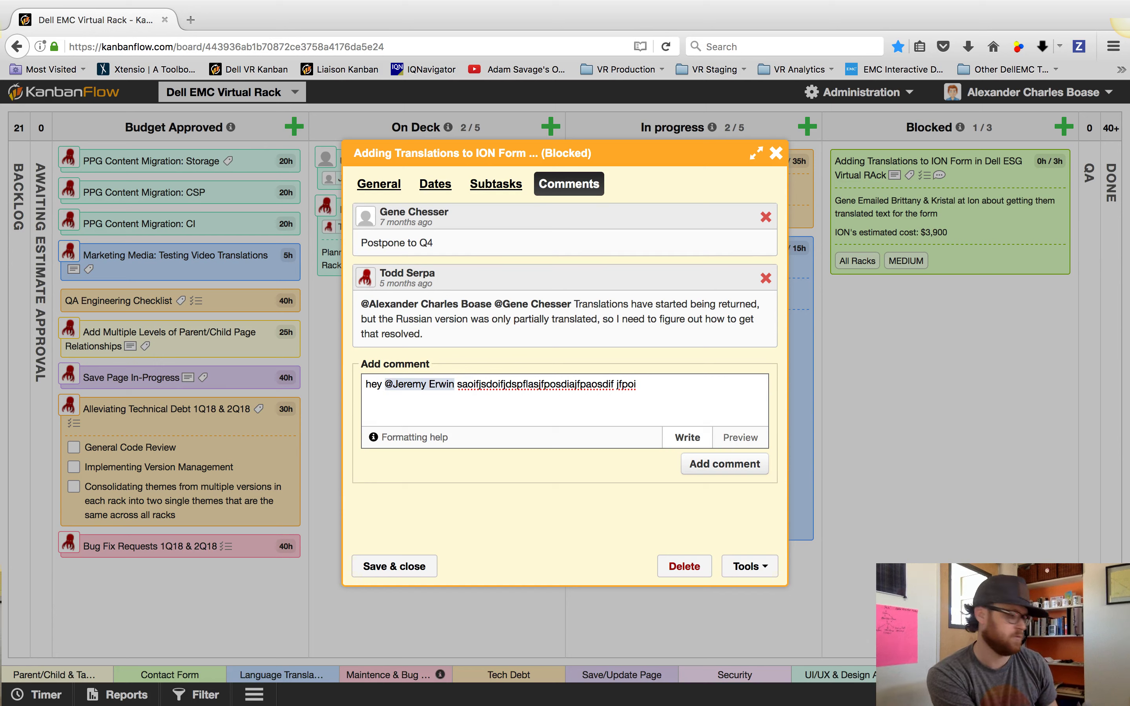
pyautogui.hotkey('ctrl', 'a')
pyautogui.press('BackSpace')
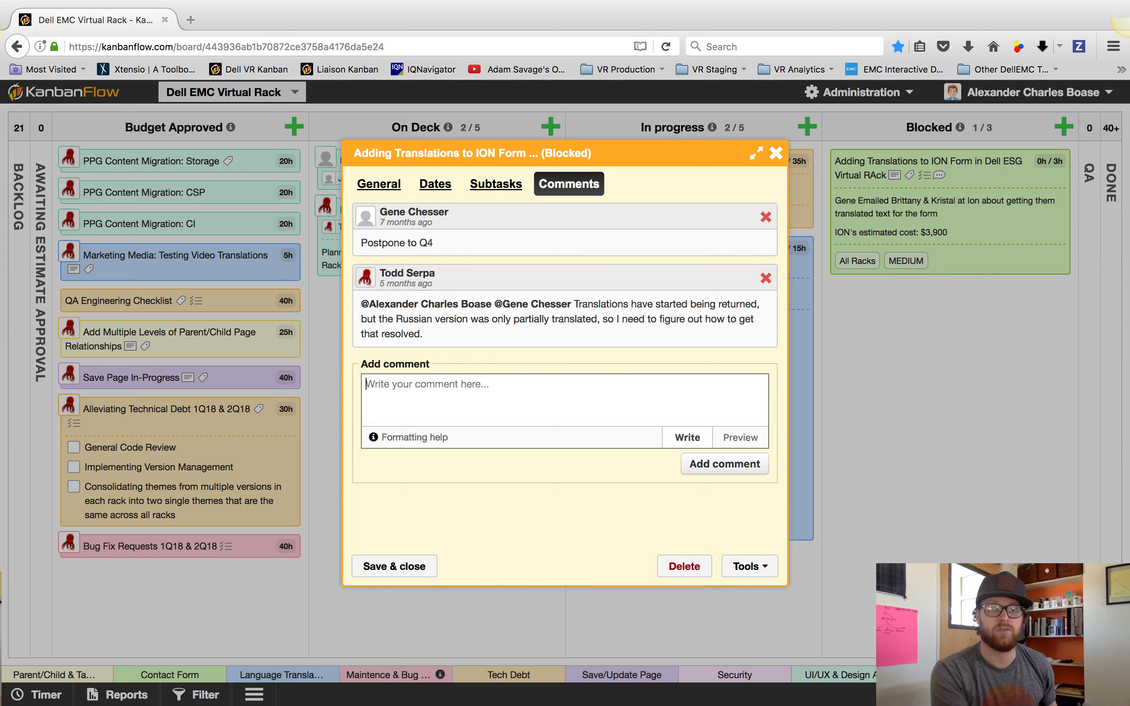
pyautogui.click(390, 566)
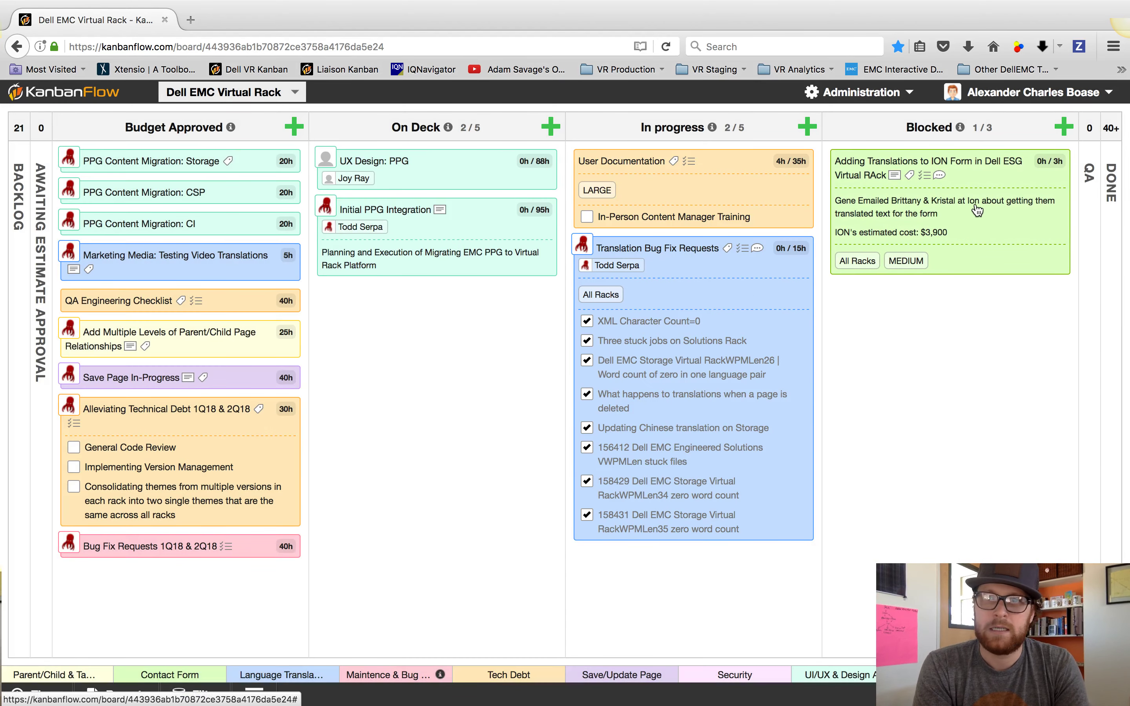
# Review the comments on the blocked Adding Translations to ION Form card, and save and close it
pyautogui.click(940, 177)
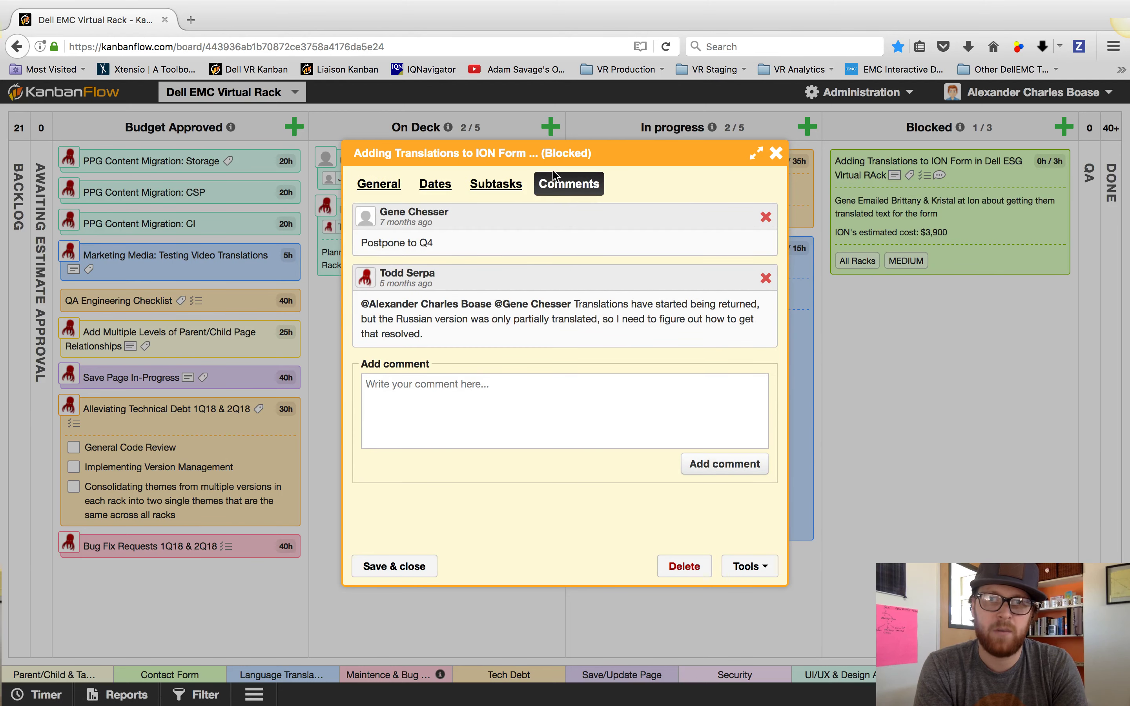
pyautogui.click(392, 566)
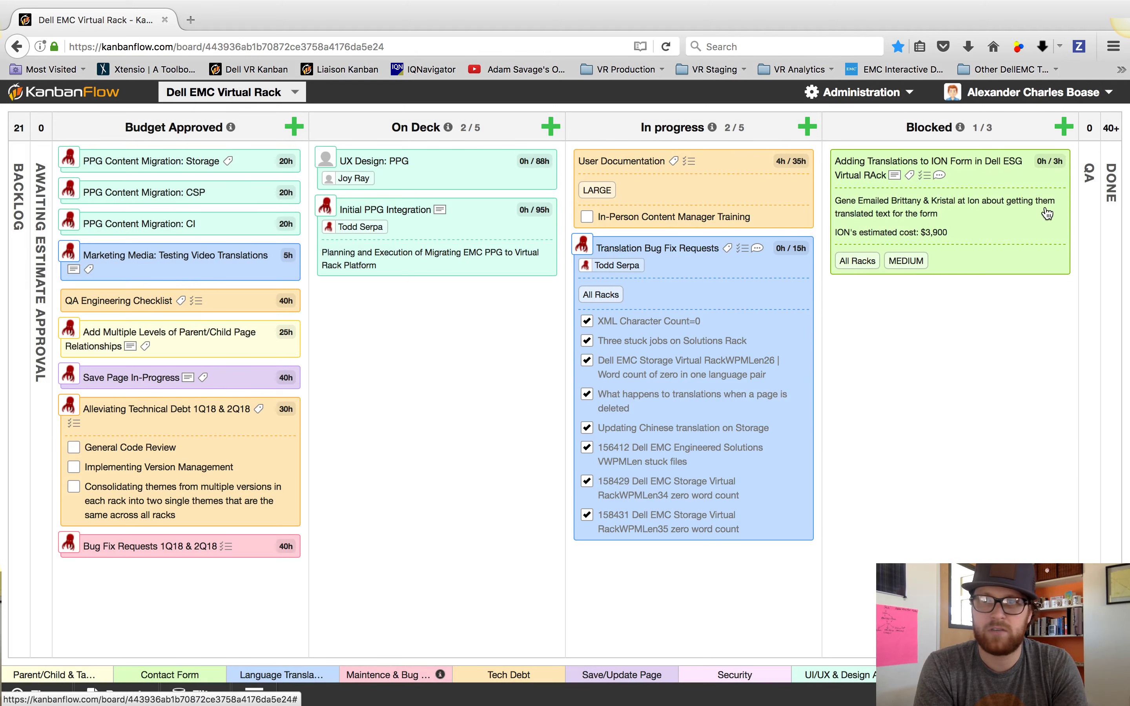
# Reopen the blocked Adding Translations to ION Form card and look through its dates, subtasks, comments and general details
pyautogui.click(1021, 229)
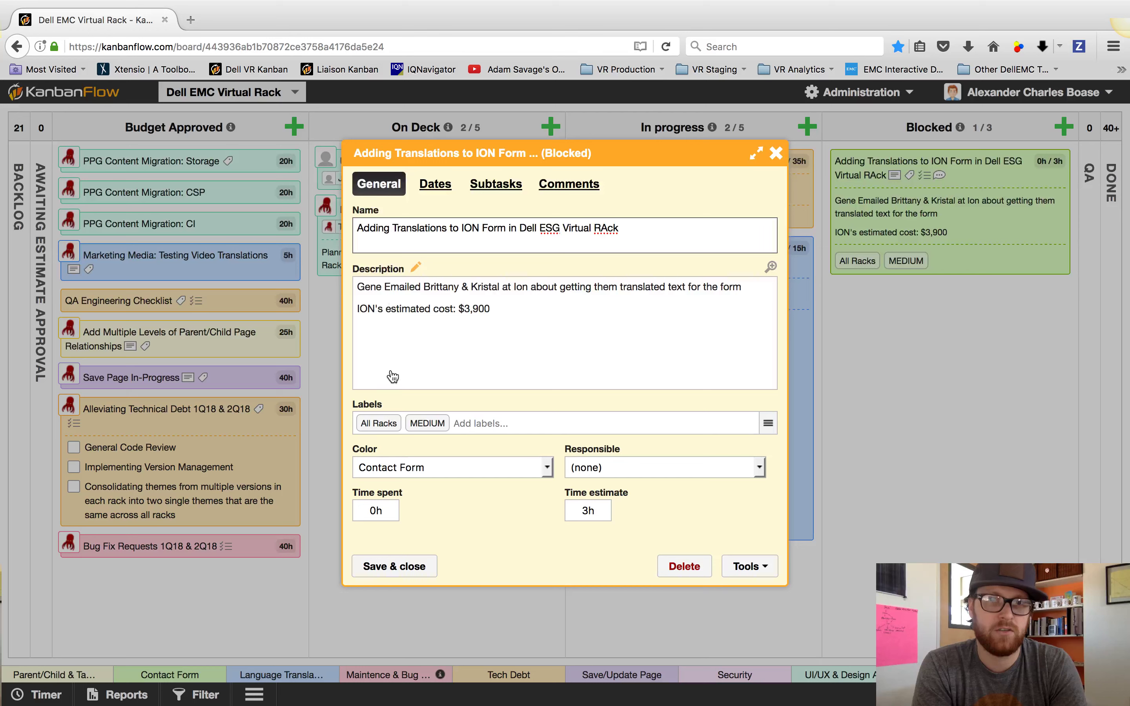
pyautogui.click(435, 186)
pyautogui.click(493, 186)
pyautogui.click(564, 186)
pyautogui.click(496, 186)
pyautogui.click(421, 184)
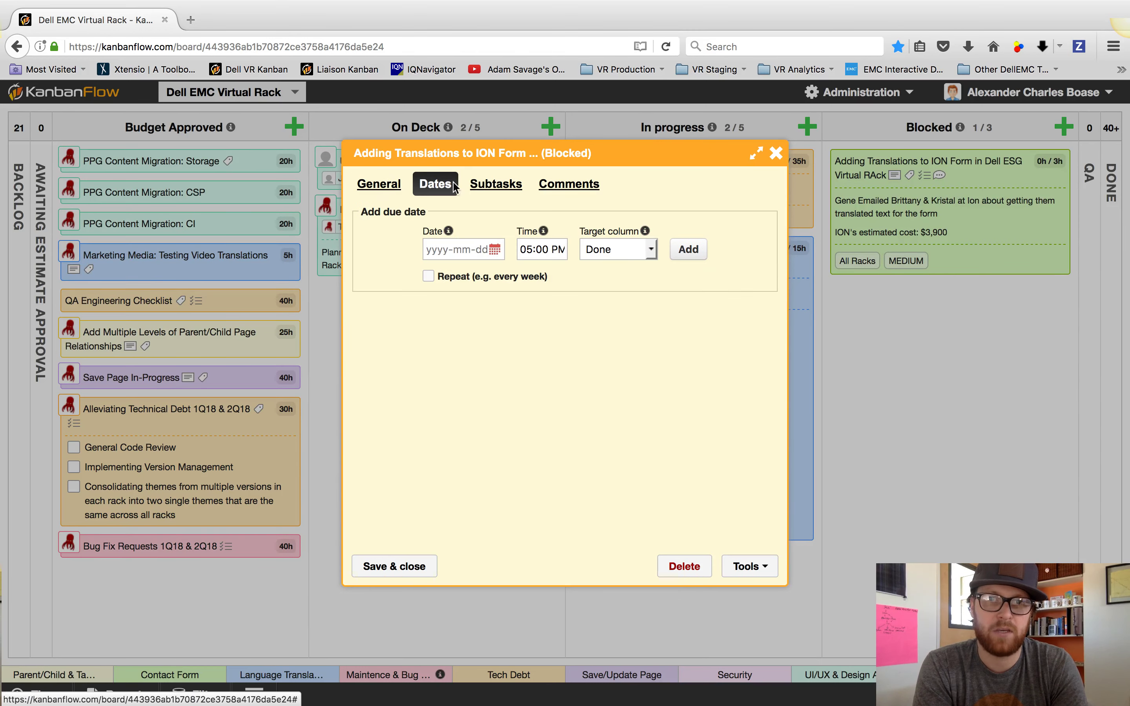
pyautogui.click(496, 185)
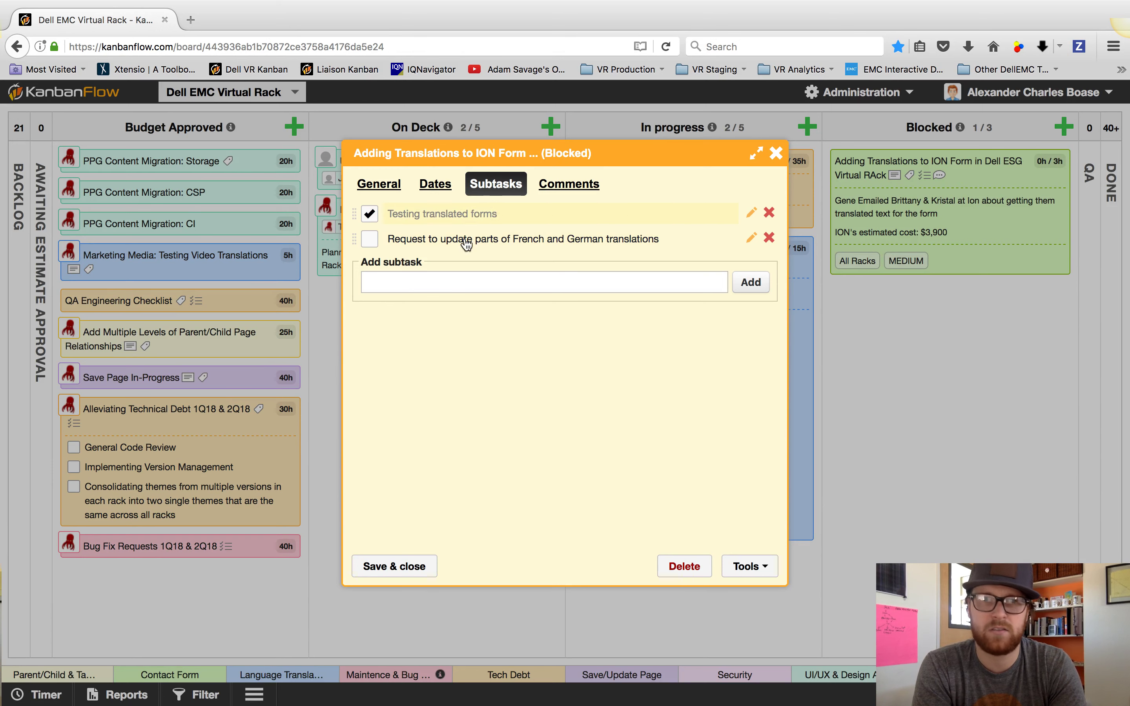
pyautogui.click(384, 186)
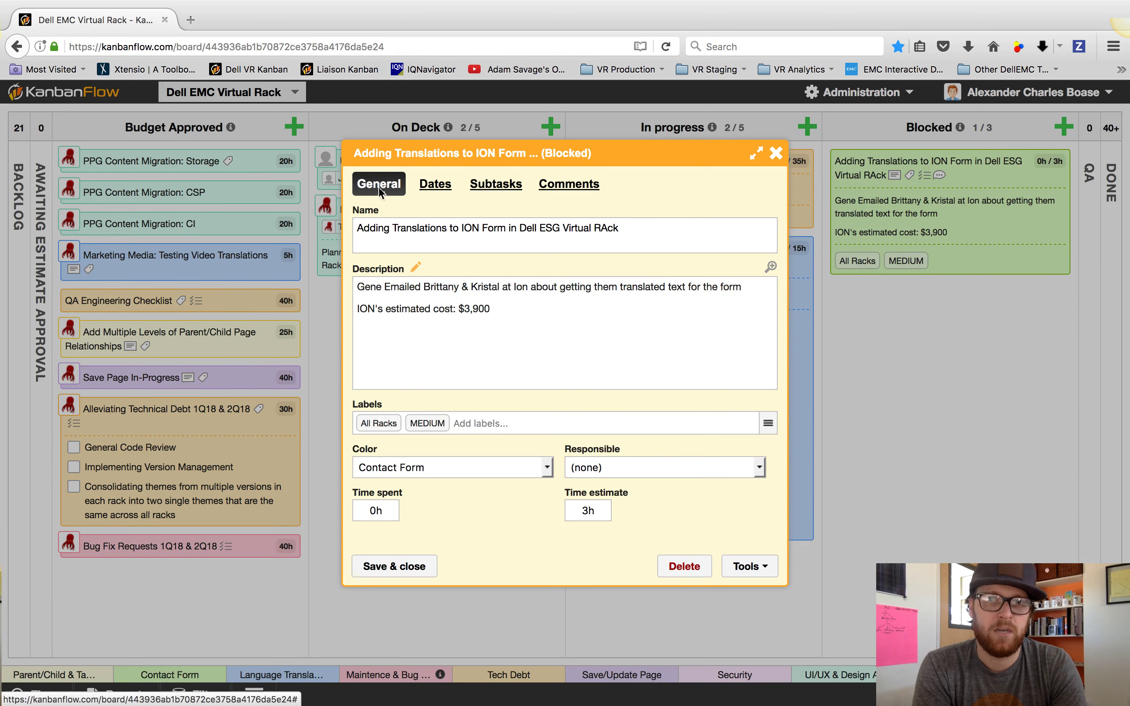
# Examine the description, labels, responsible person, time estimate and color options of the Adding Translations to ION Form card, and save and close it
pyautogui.click(452, 322)
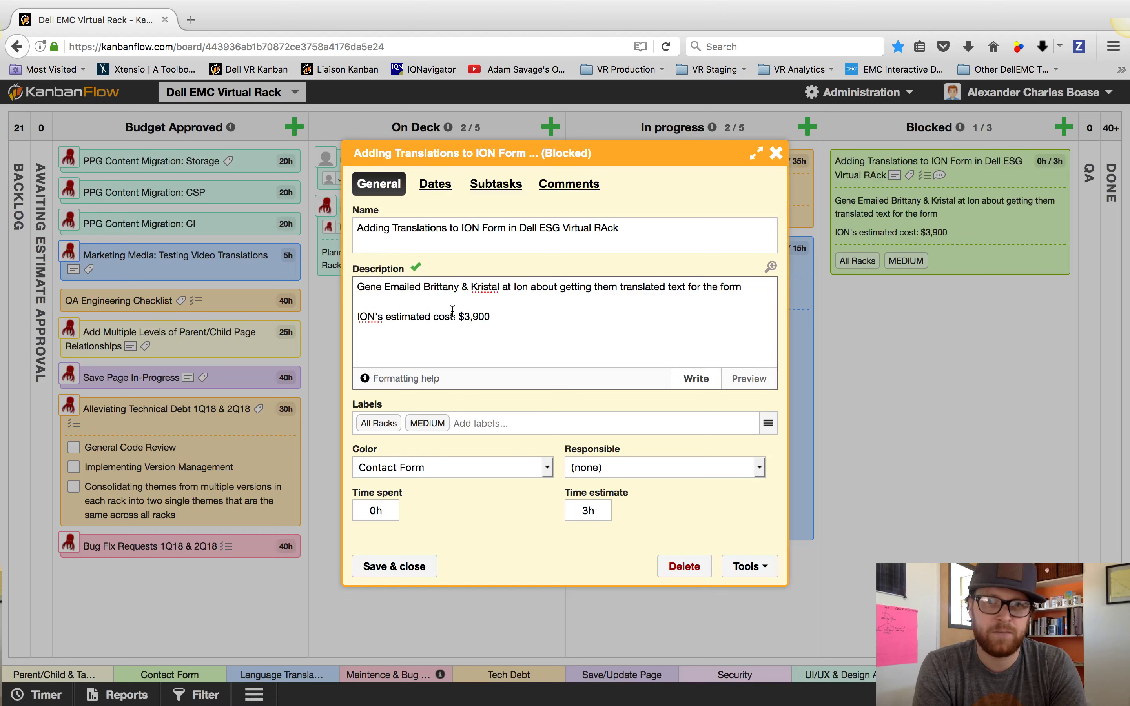
pyautogui.click(482, 423)
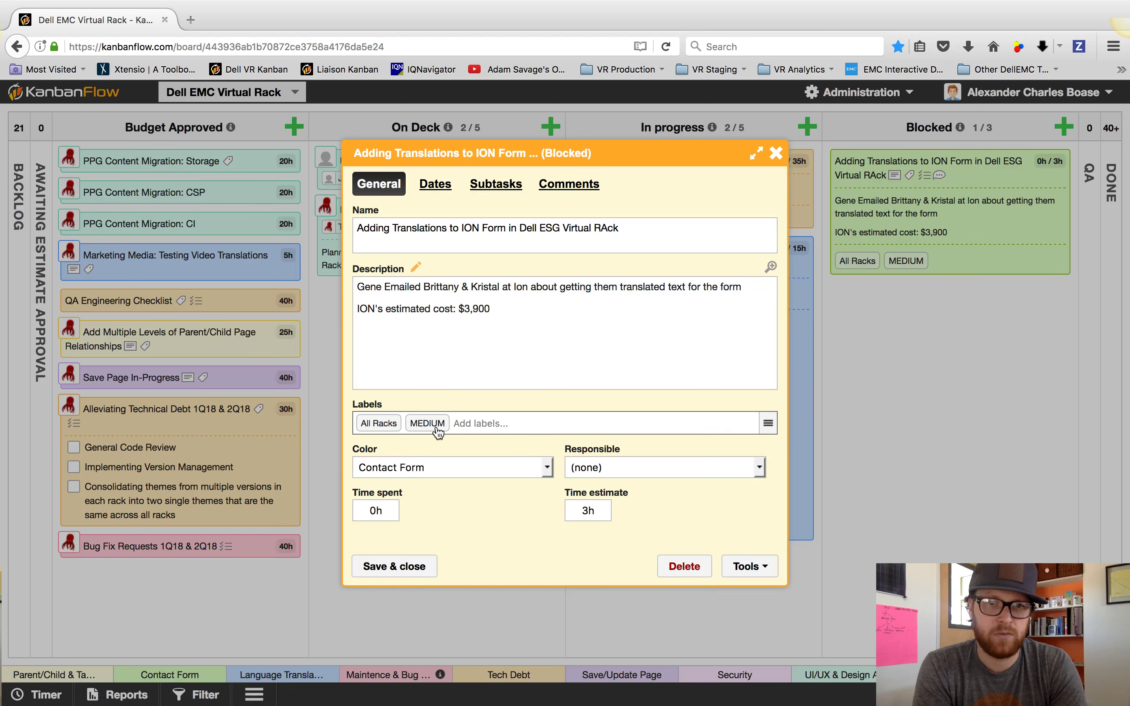
pyautogui.click(618, 469)
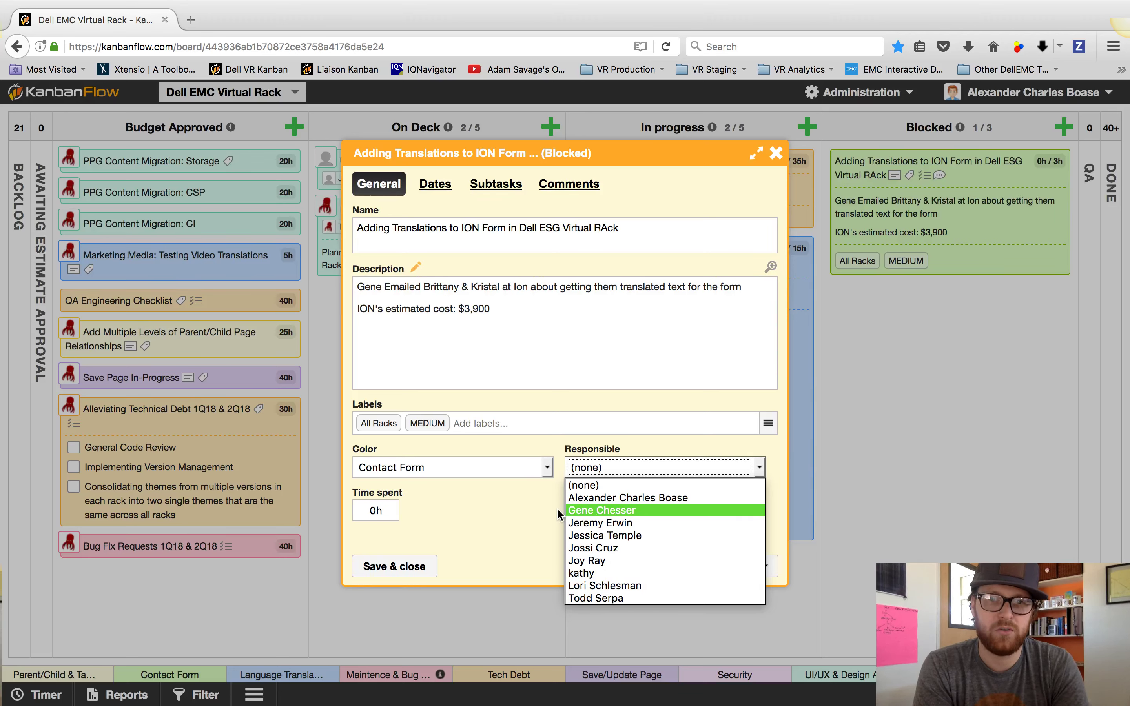
pyautogui.click(526, 512)
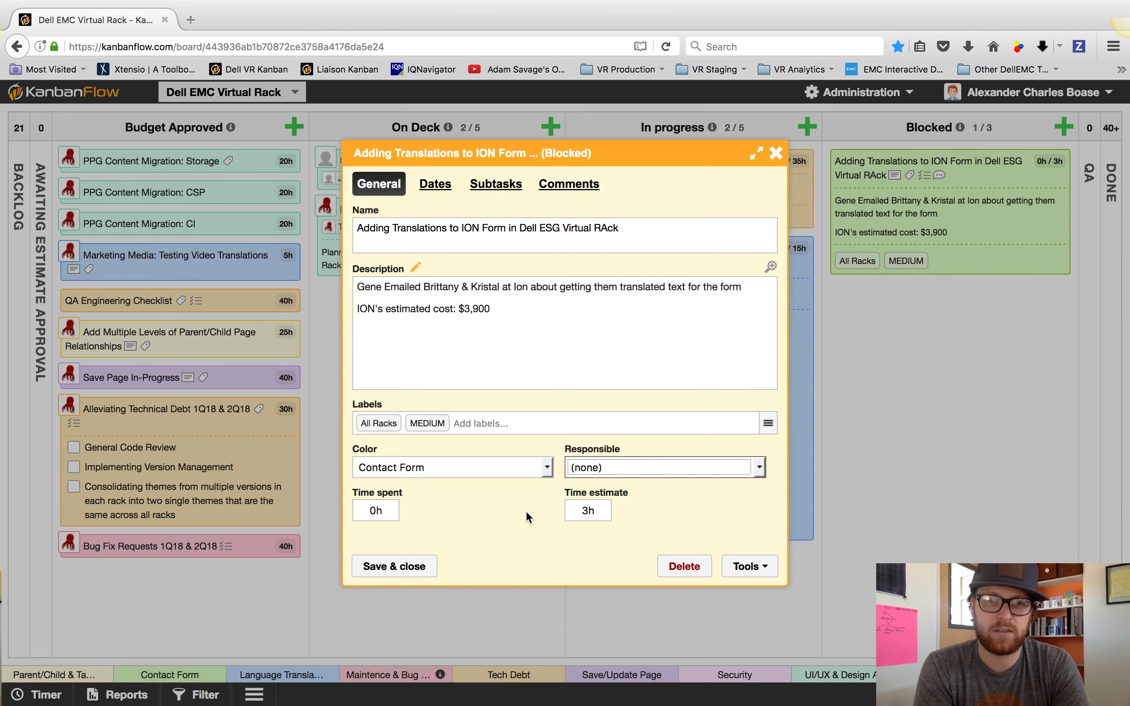
pyautogui.click(570, 514)
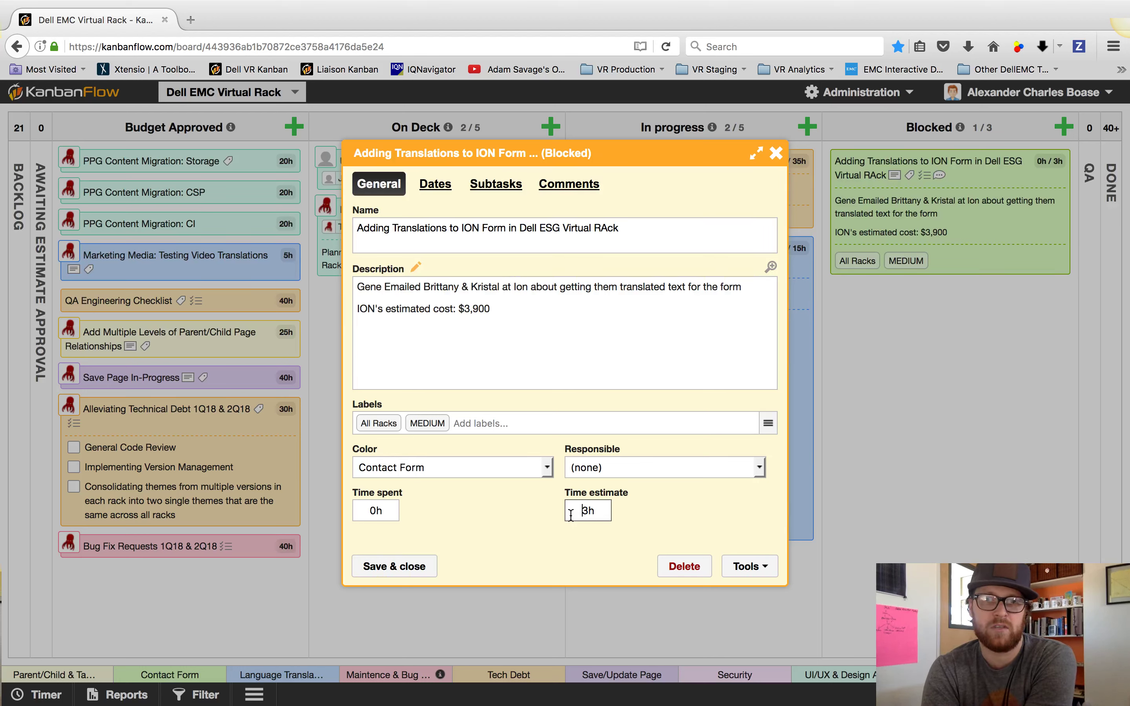
pyautogui.click(533, 373)
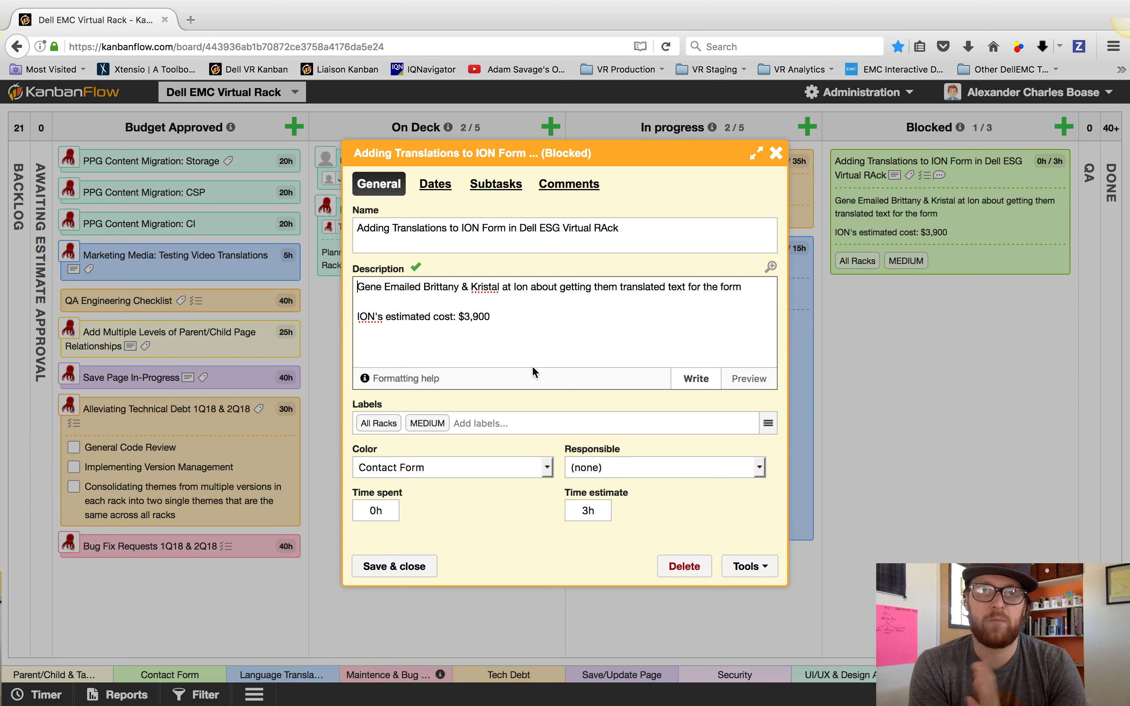
pyautogui.click(414, 470)
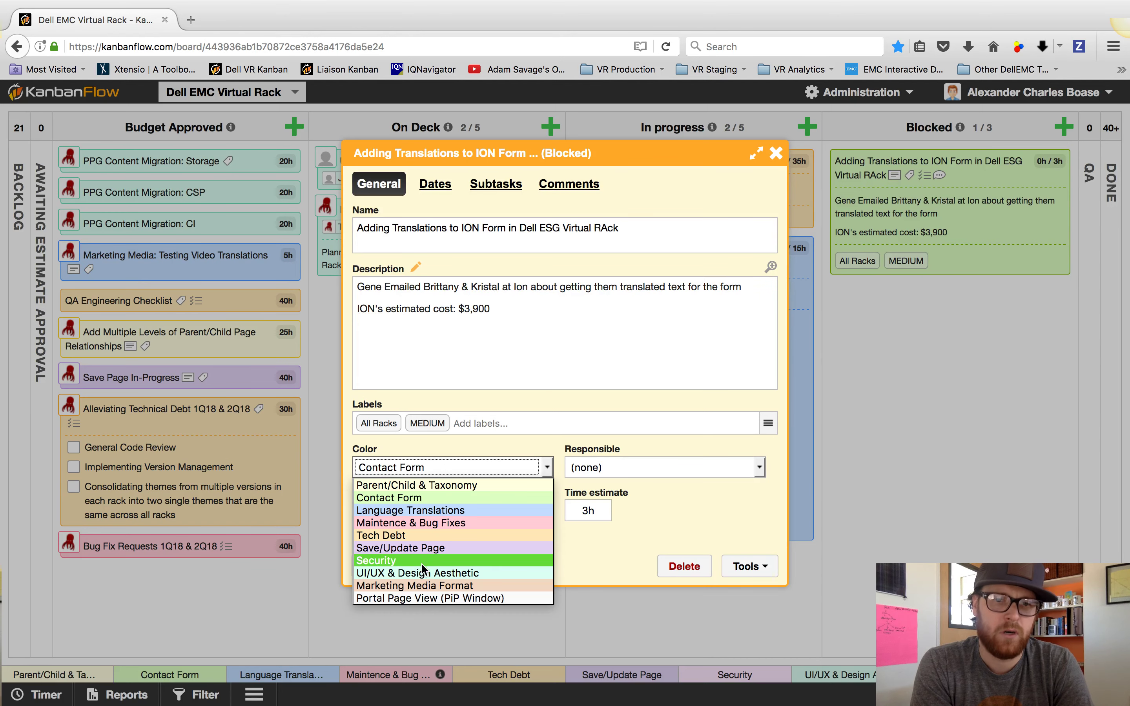
pyautogui.click(484, 374)
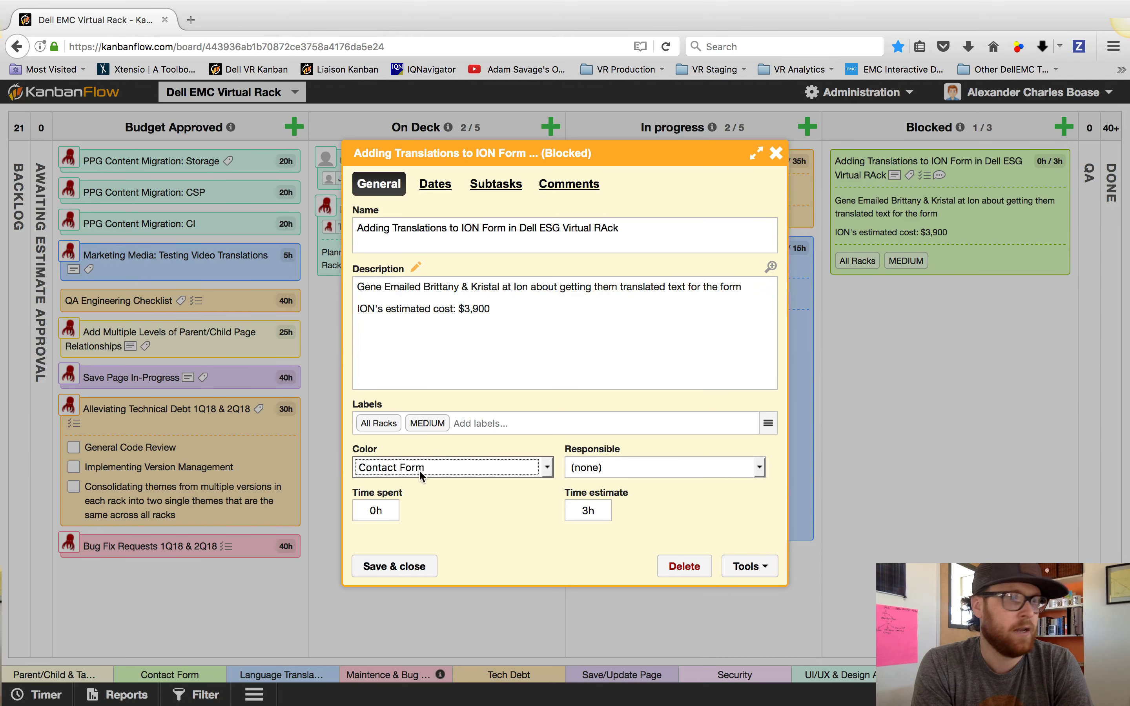
pyautogui.click(390, 567)
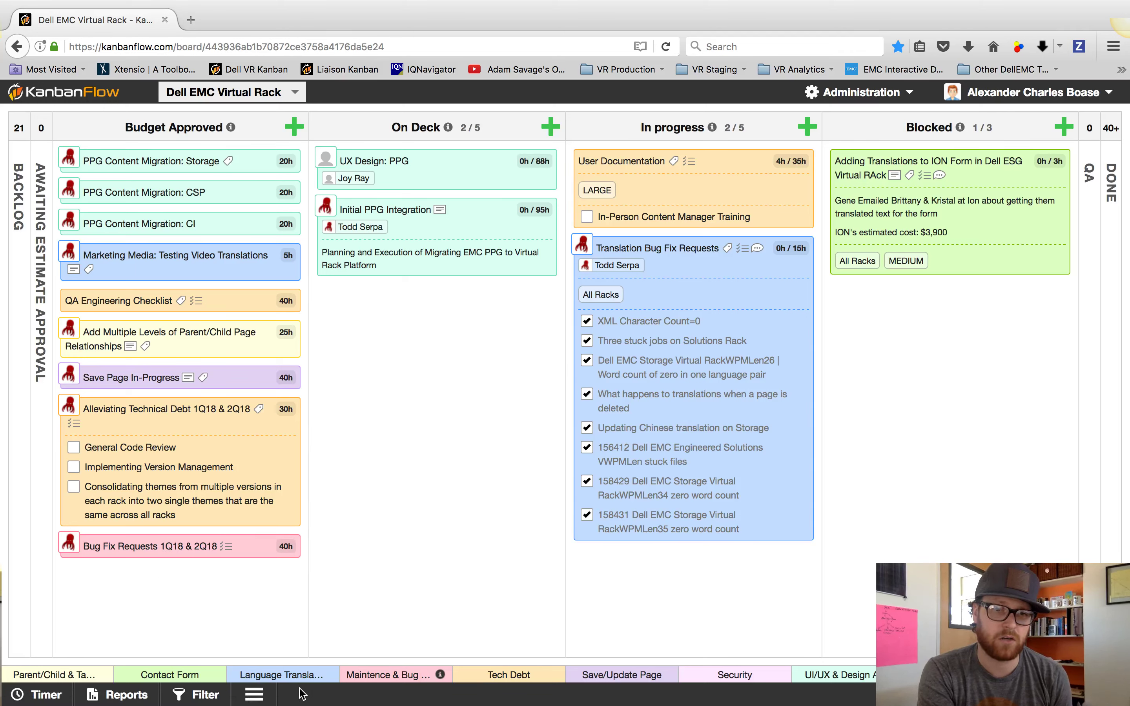
# Toggle the board's color legend off and back on twice
pyautogui.click(254, 696)
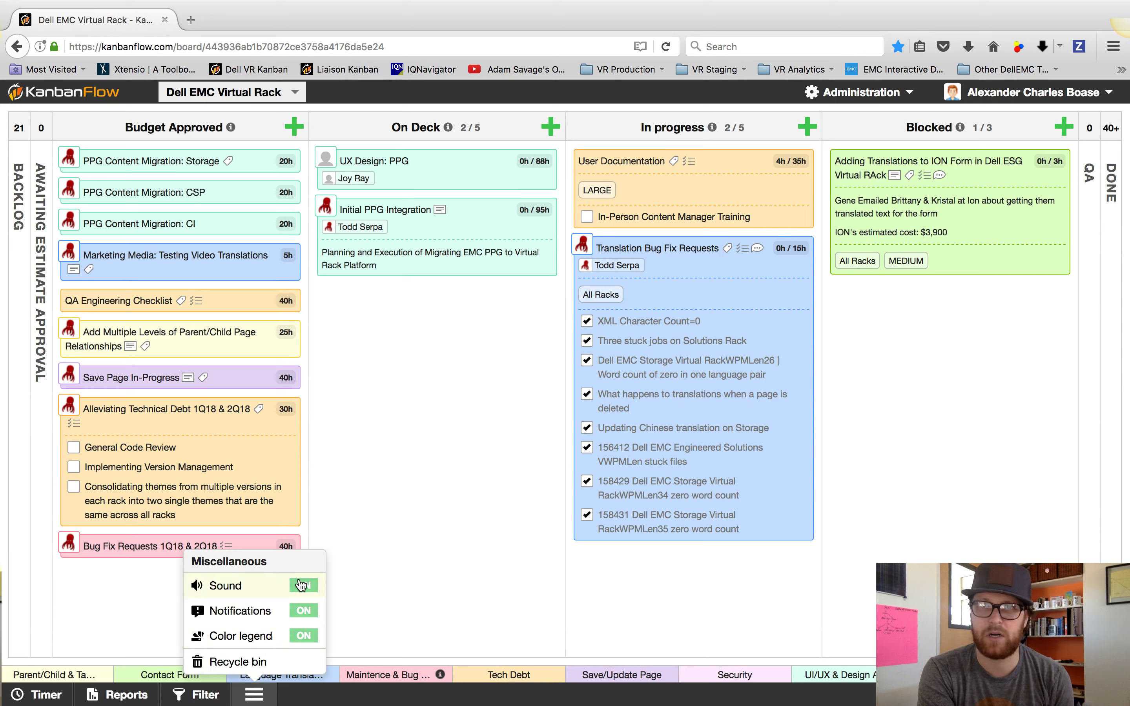
pyautogui.click(302, 636)
pyautogui.click(302, 636)
pyautogui.click(301, 637)
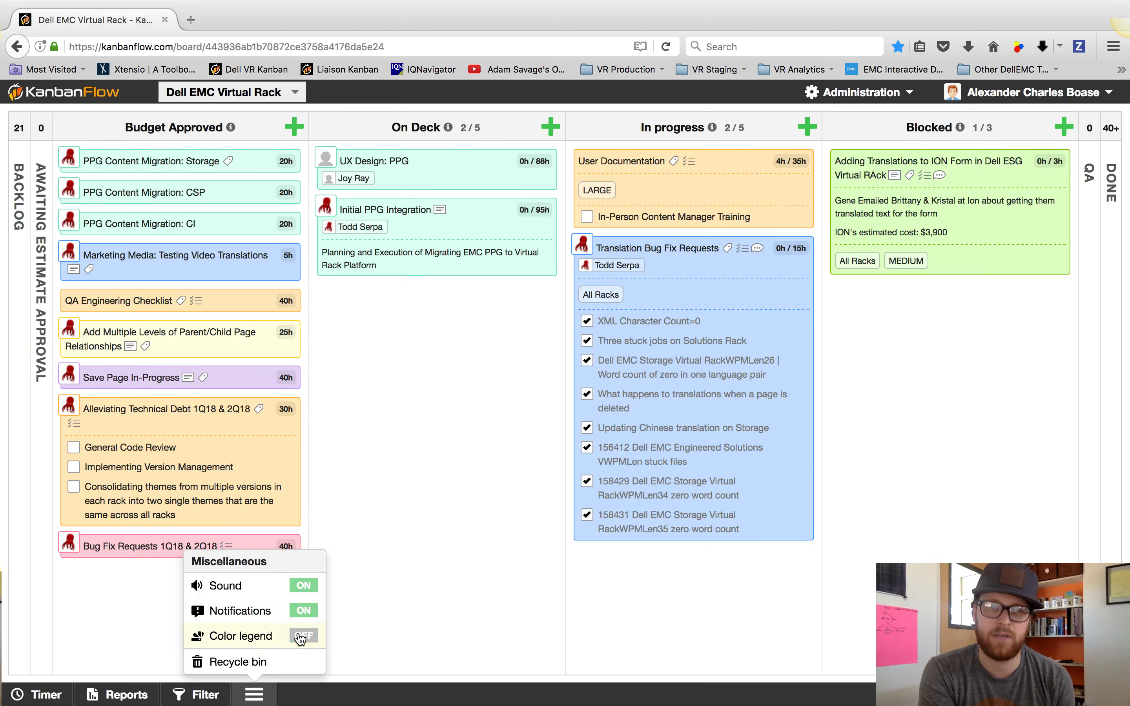
pyautogui.click(301, 637)
# Toggle the board's notifications off and back on, and turn the sound off
pyautogui.click(304, 610)
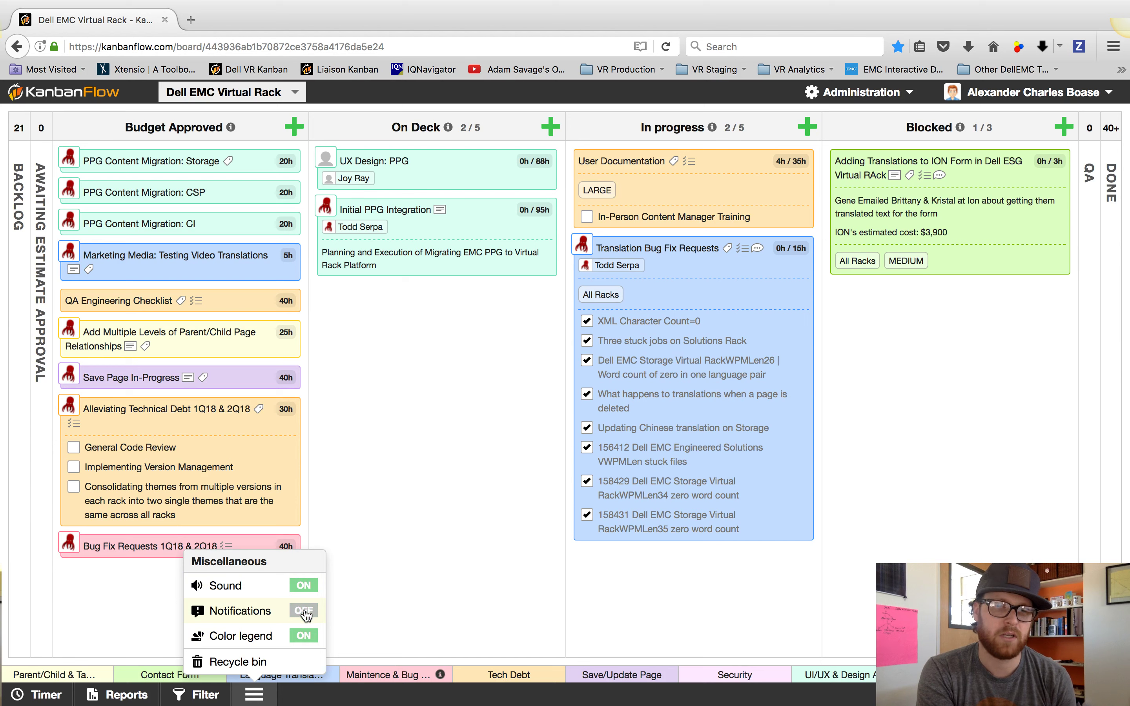
pyautogui.click(305, 611)
pyautogui.click(306, 591)
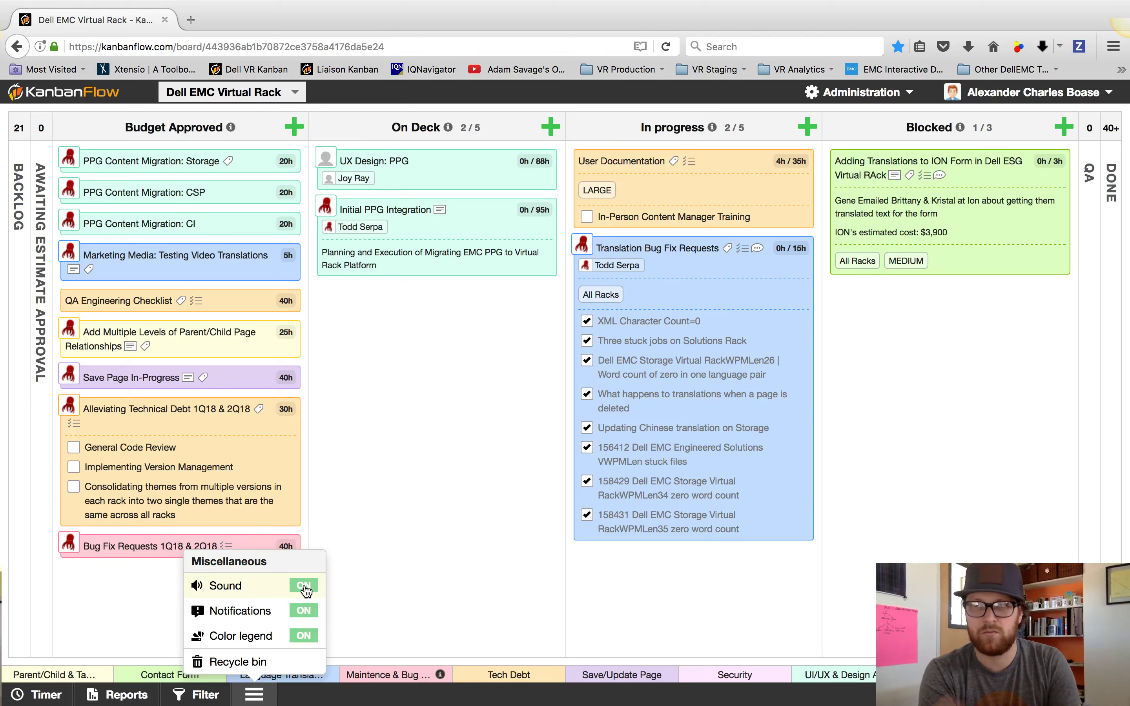
pyautogui.click(305, 586)
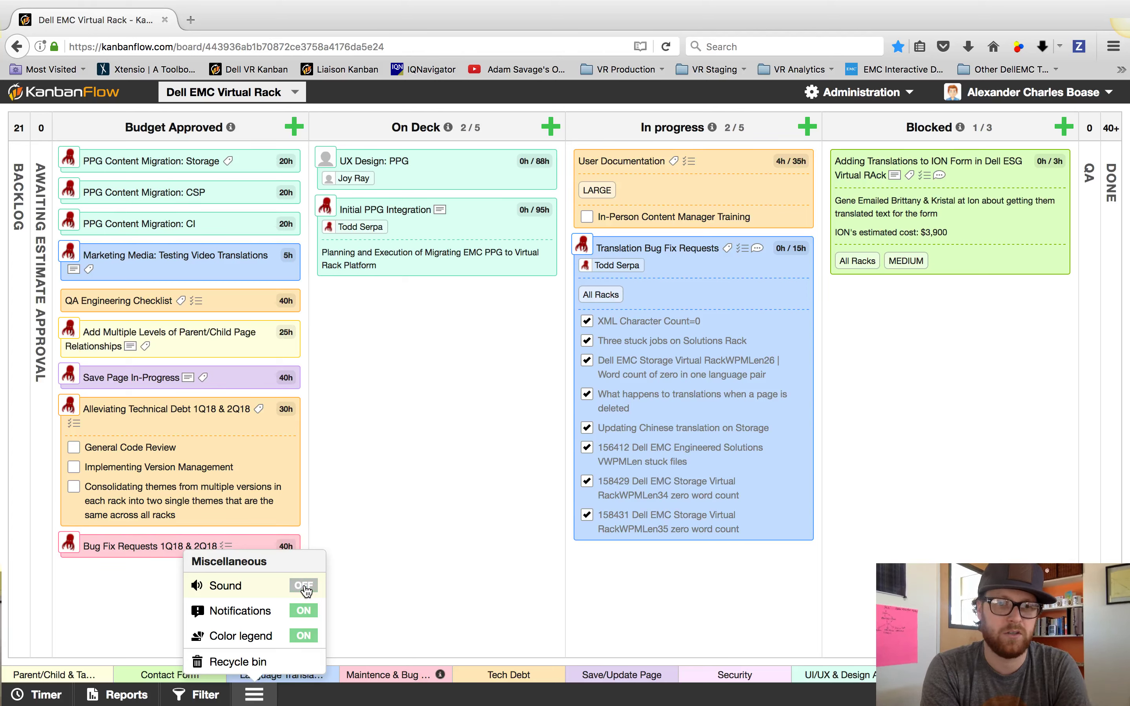
pyautogui.click(439, 485)
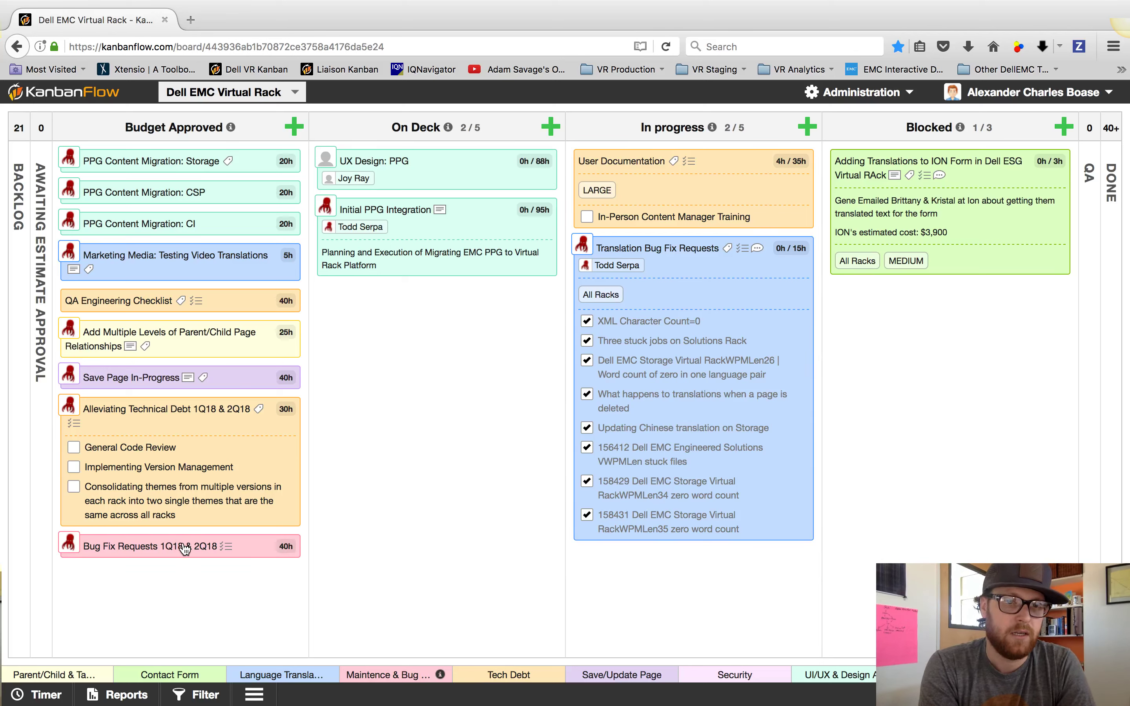
# Add the subtask "Videos arne't working on wwww.urlhere.com" to the Bug Fix Requests 1Q18 & 2Q18 card
pyautogui.click(237, 552)
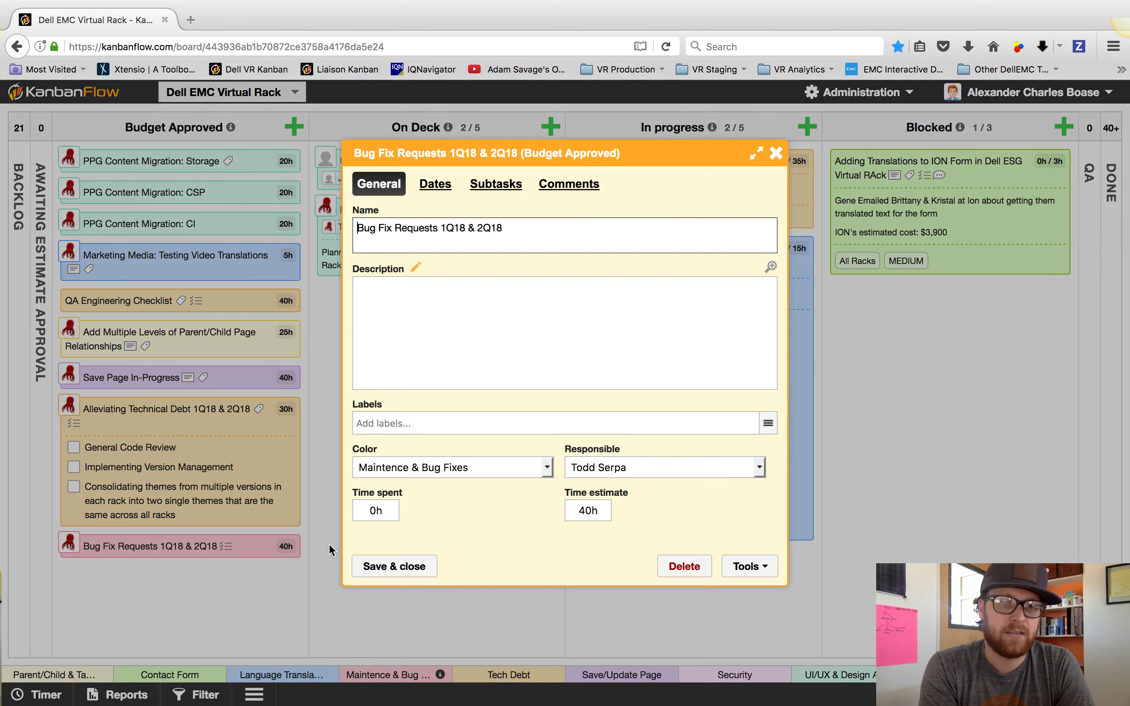
pyautogui.click(498, 185)
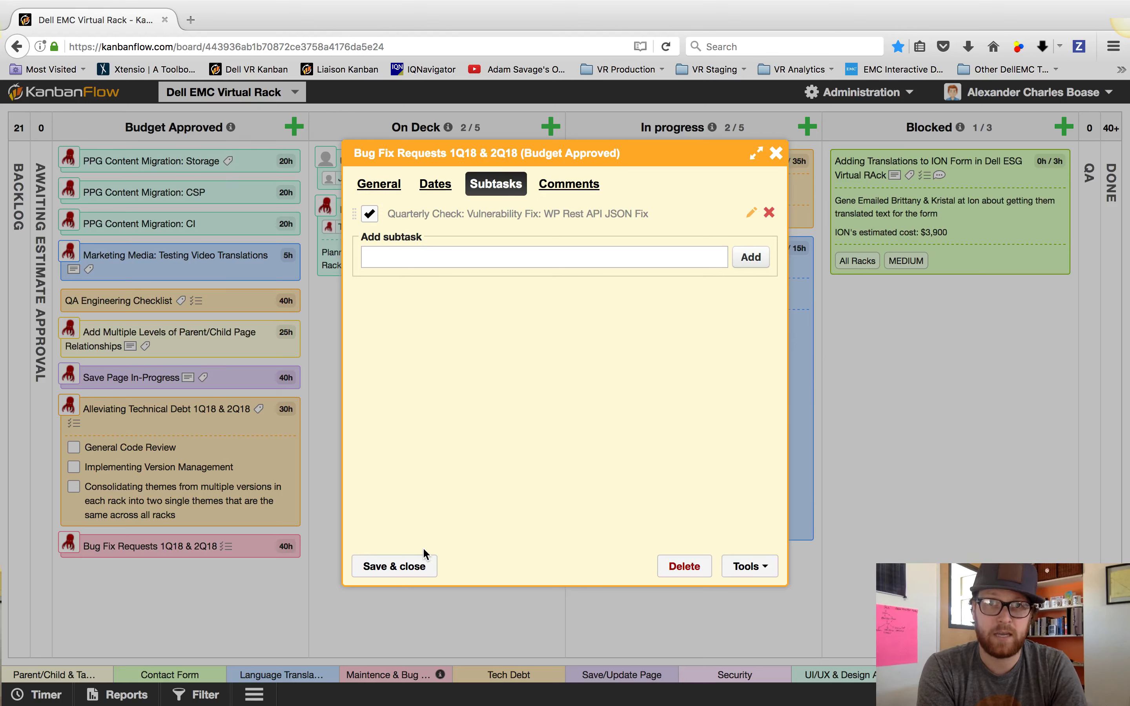
pyautogui.click(486, 252)
pyautogui.write('Videos a')
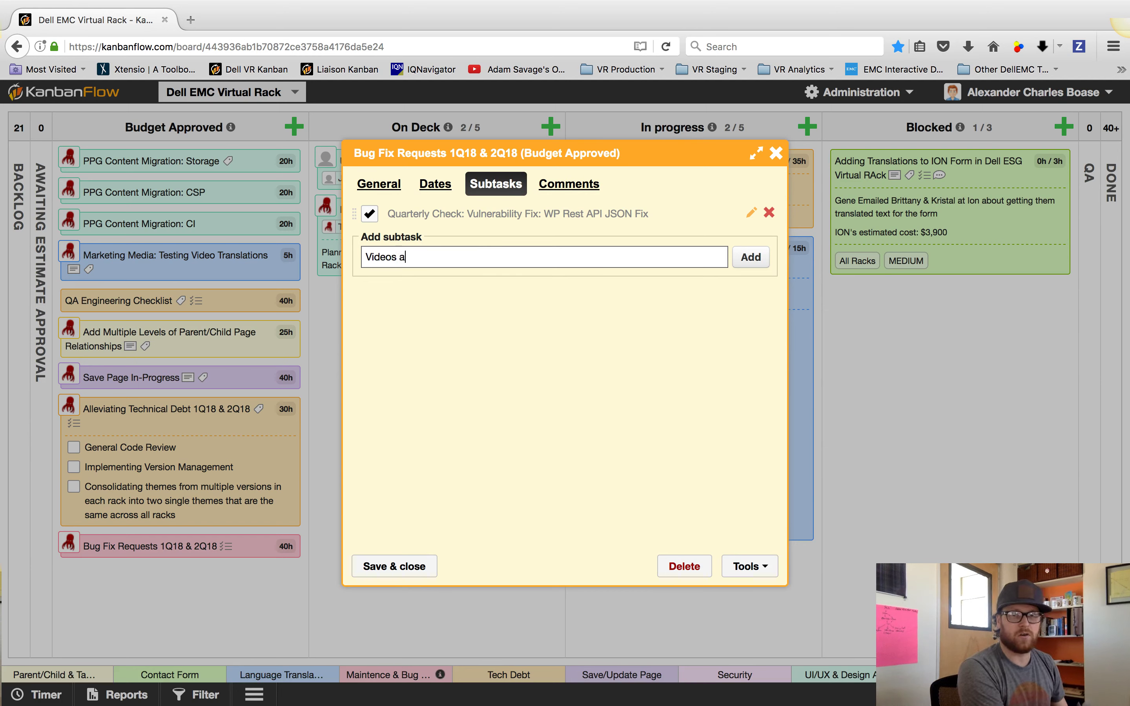
pyautogui.write("rne't working on ")
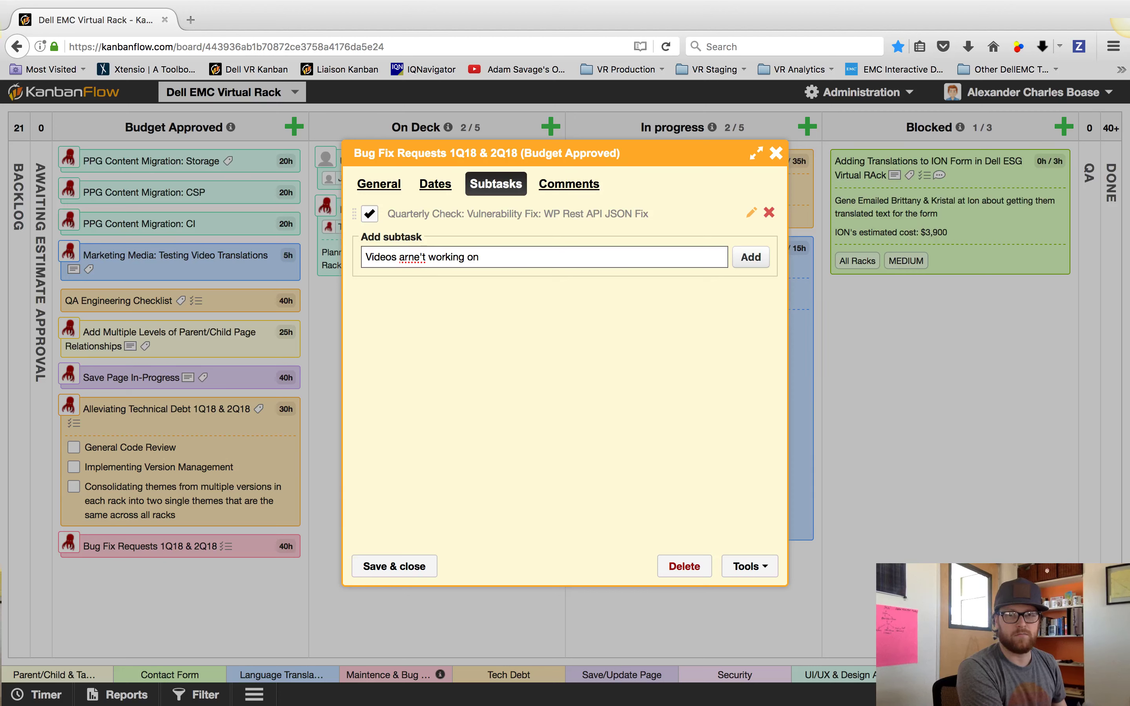
pyautogui.write('wwww.urlher')
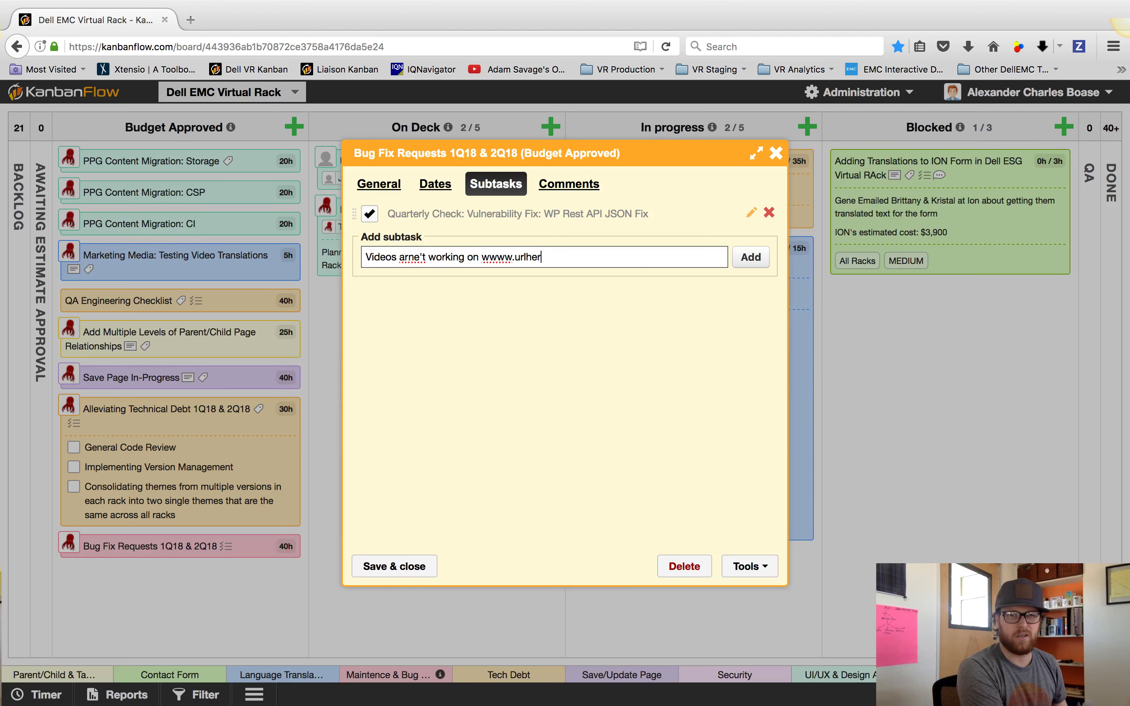
pyautogui.write('e.com')
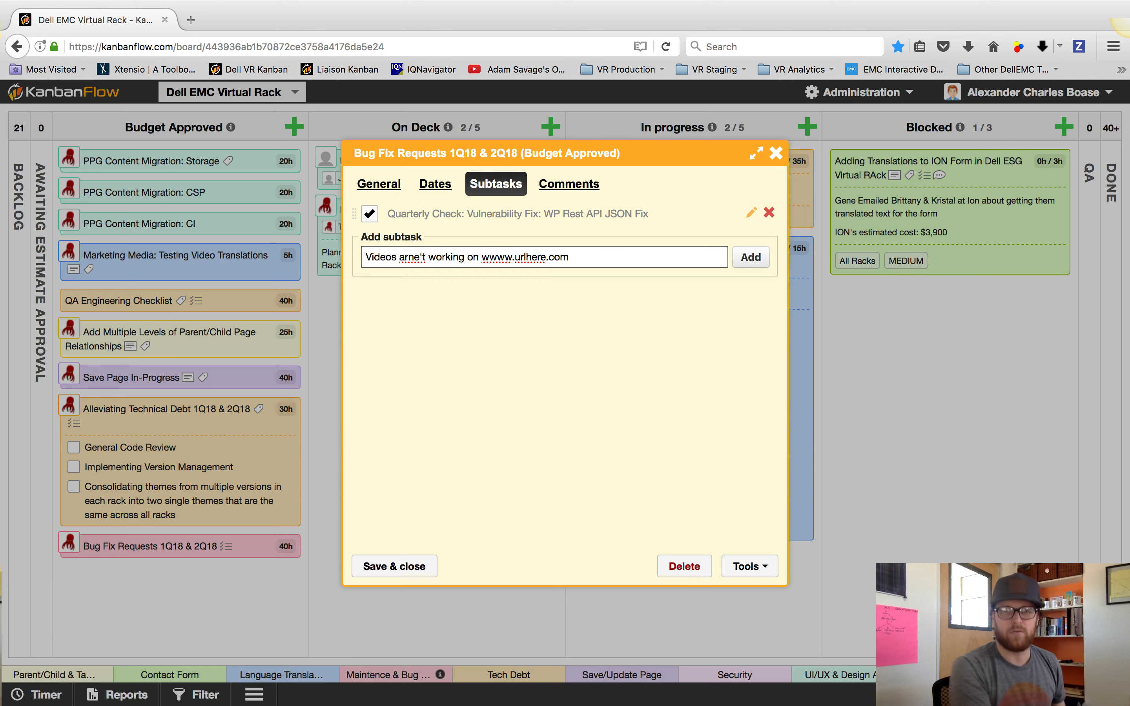
pyautogui.press('Return')
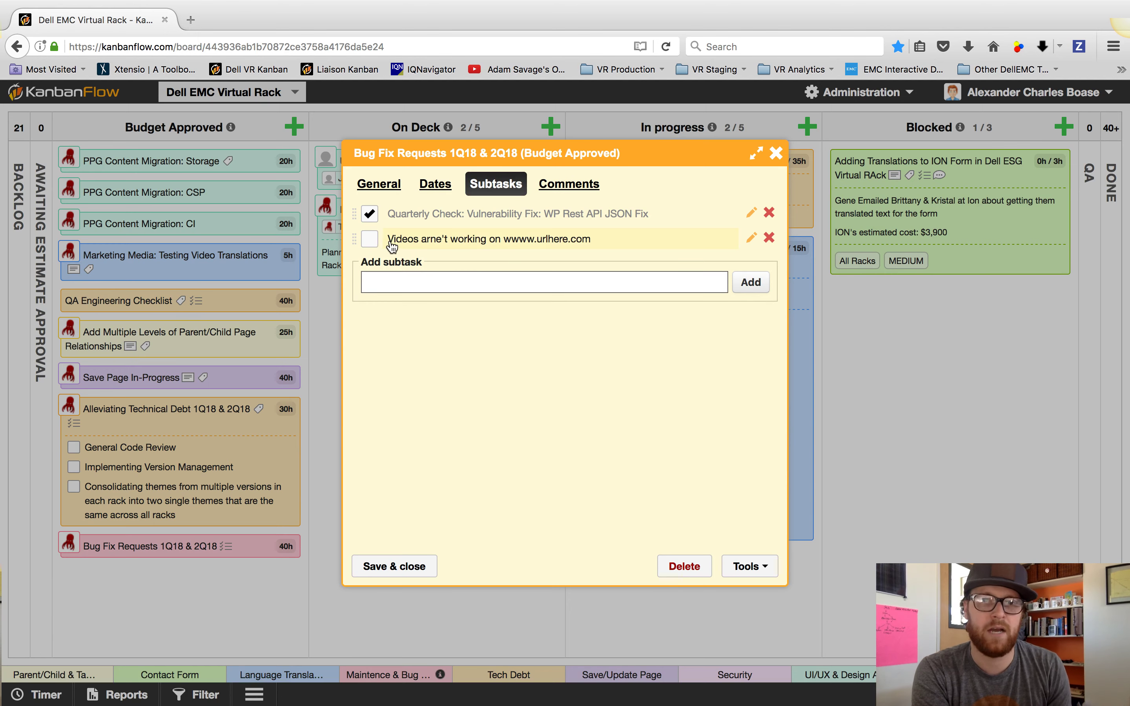
# Mark the new video subtask as complete, remove it from the Bug Fix Requests 1Q18 & 2Q18 card, and save and close the card
pyautogui.click(375, 240)
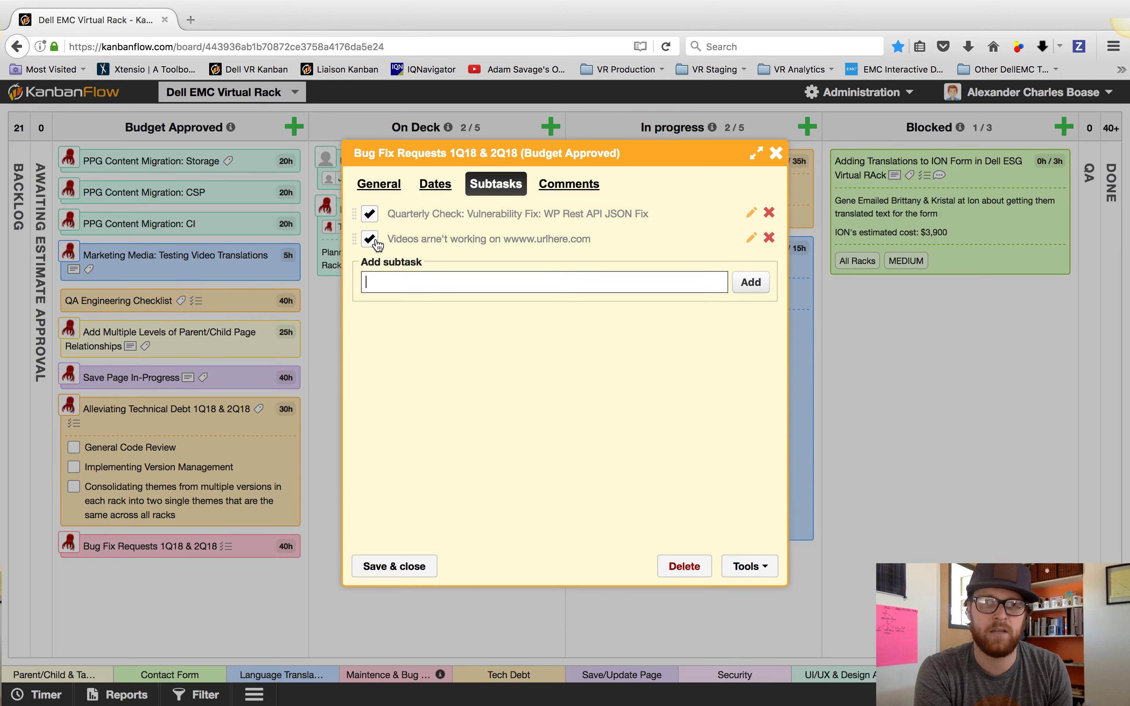
pyautogui.click(769, 238)
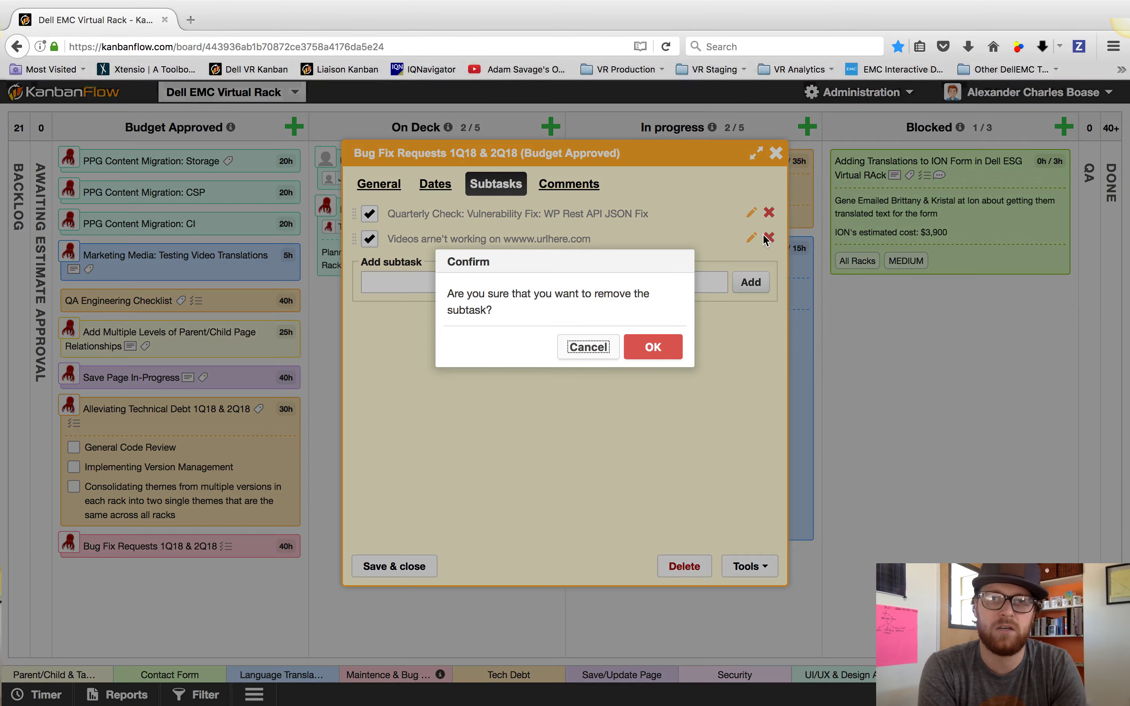
pyautogui.click(641, 348)
pyautogui.click(420, 567)
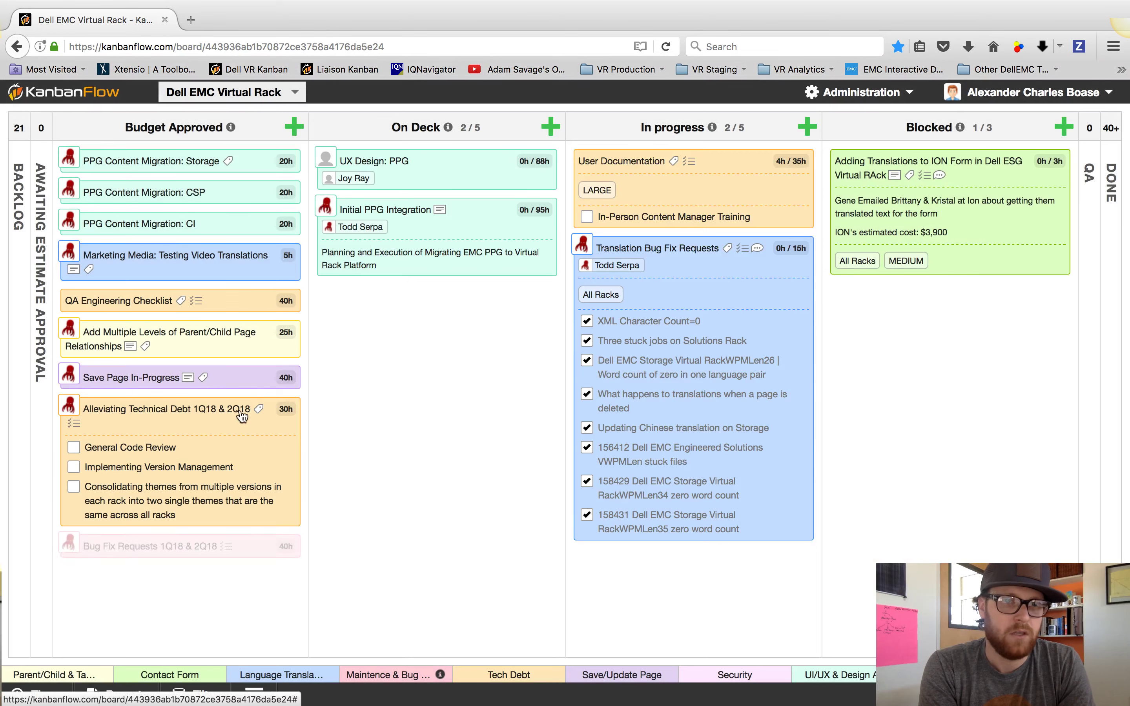
# Show the descriptions on the Save Page In-Progress and Add Multiple Levels of Parent/Child Page Relationships cards
pyautogui.click(189, 379)
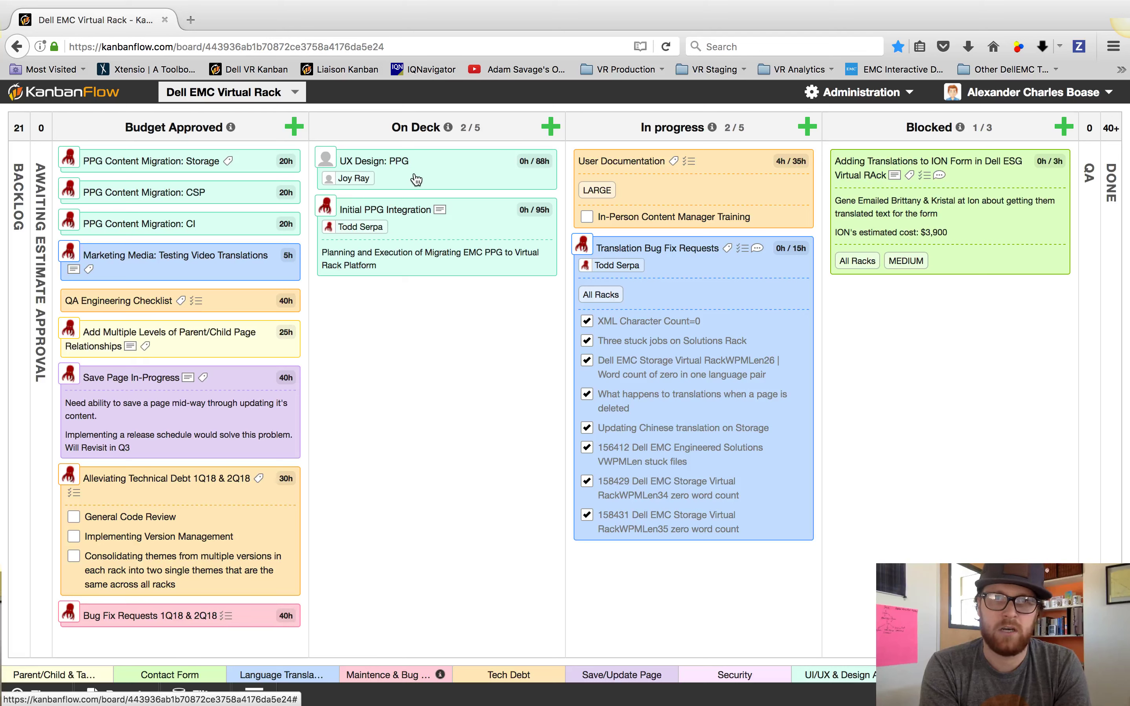
pyautogui.click(130, 346)
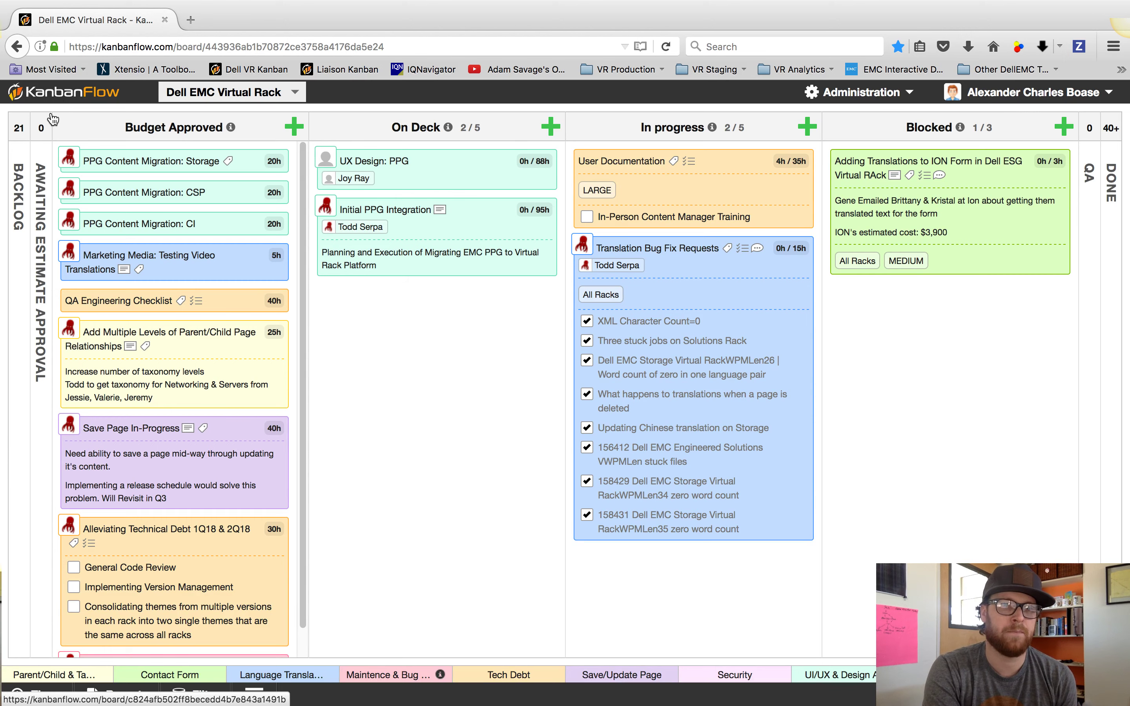
# Expand the collapsed Awaiting Estimate Approval, Backlog, QA and Done columns
pyautogui.click(34, 213)
pyautogui.click(30, 208)
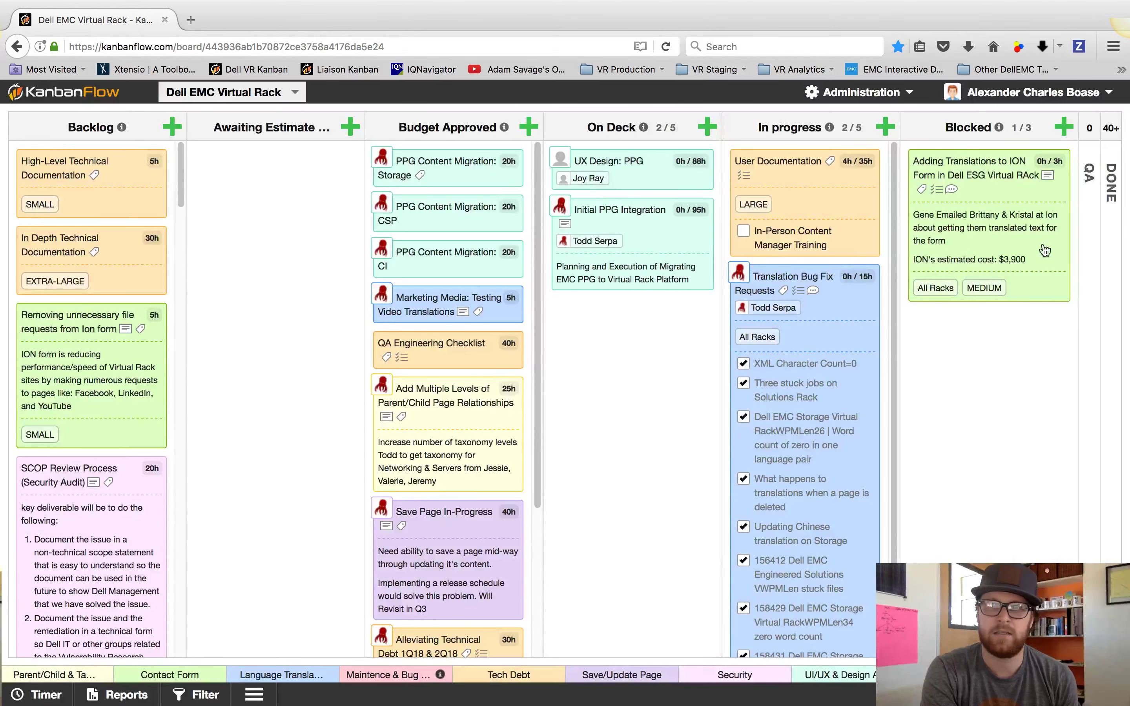
pyautogui.click(1092, 187)
pyautogui.click(1120, 191)
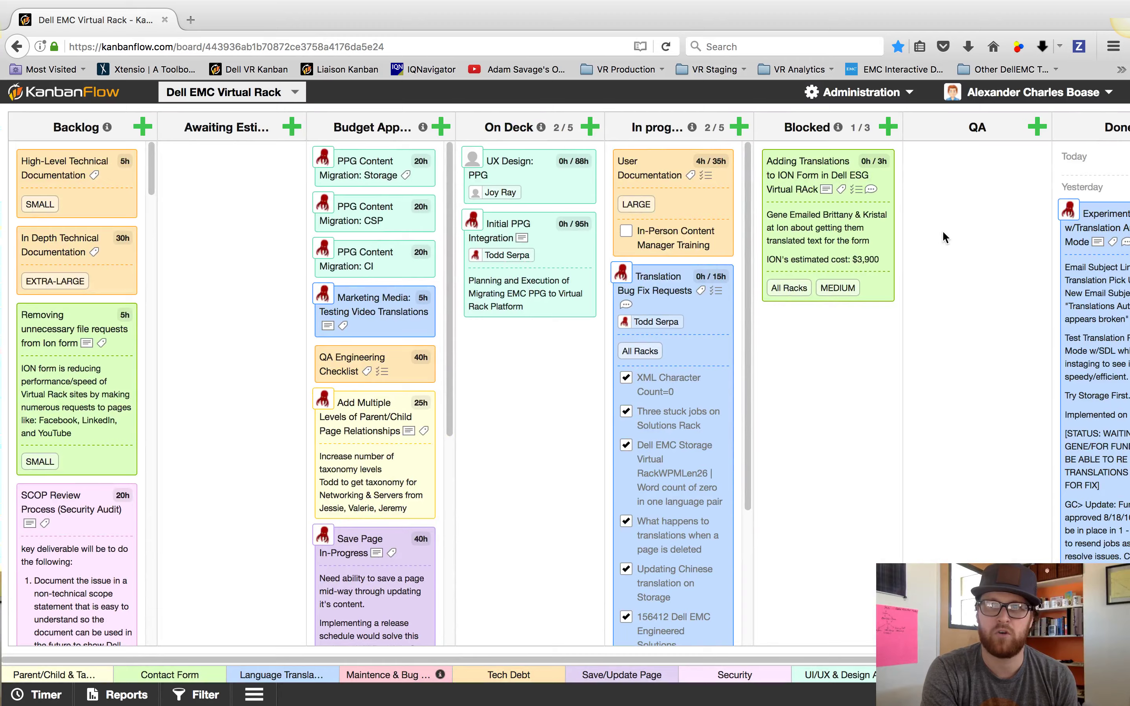